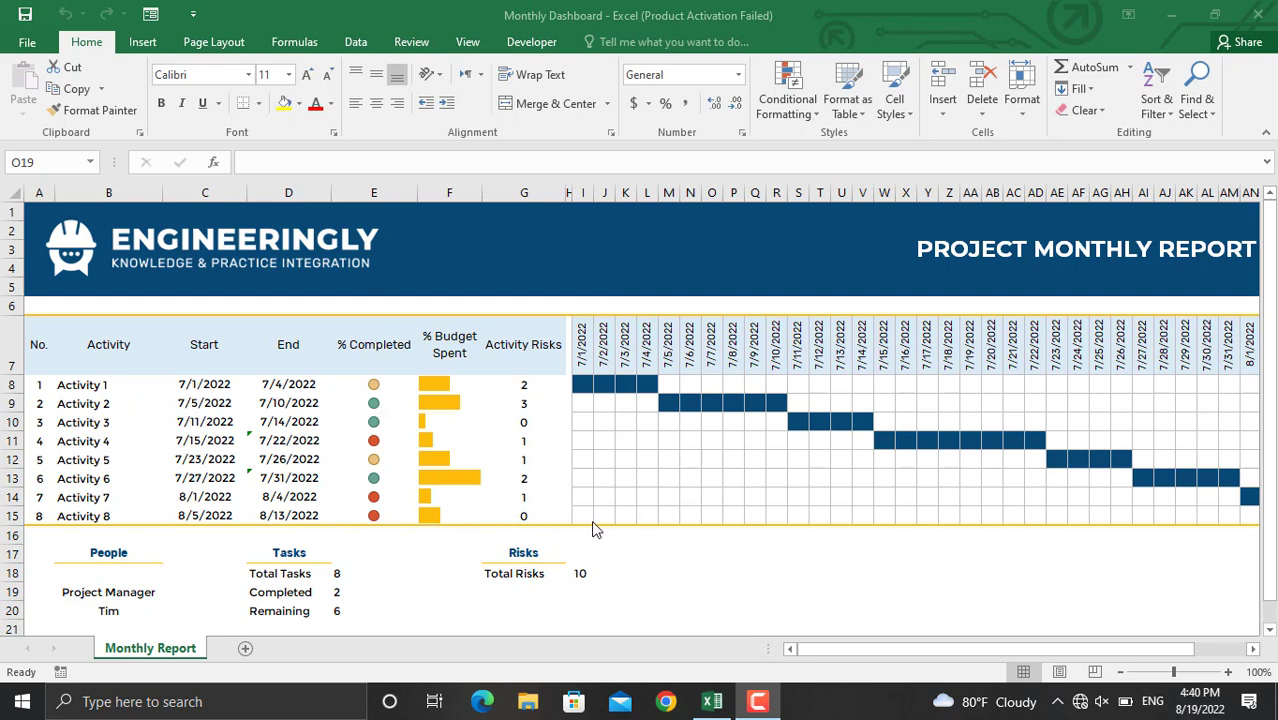
Set Activity 1's end date in D8 to 7/3/2022.
click(625, 627)
click(292, 389)
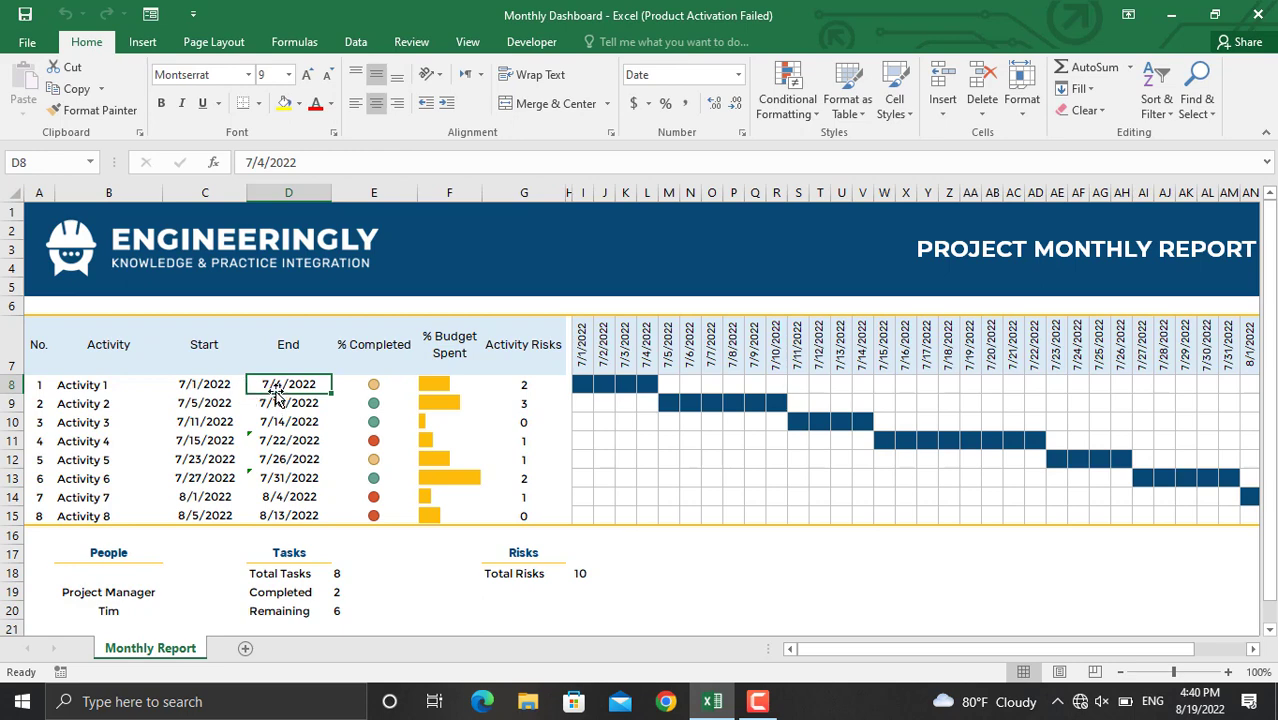
text(7/3)
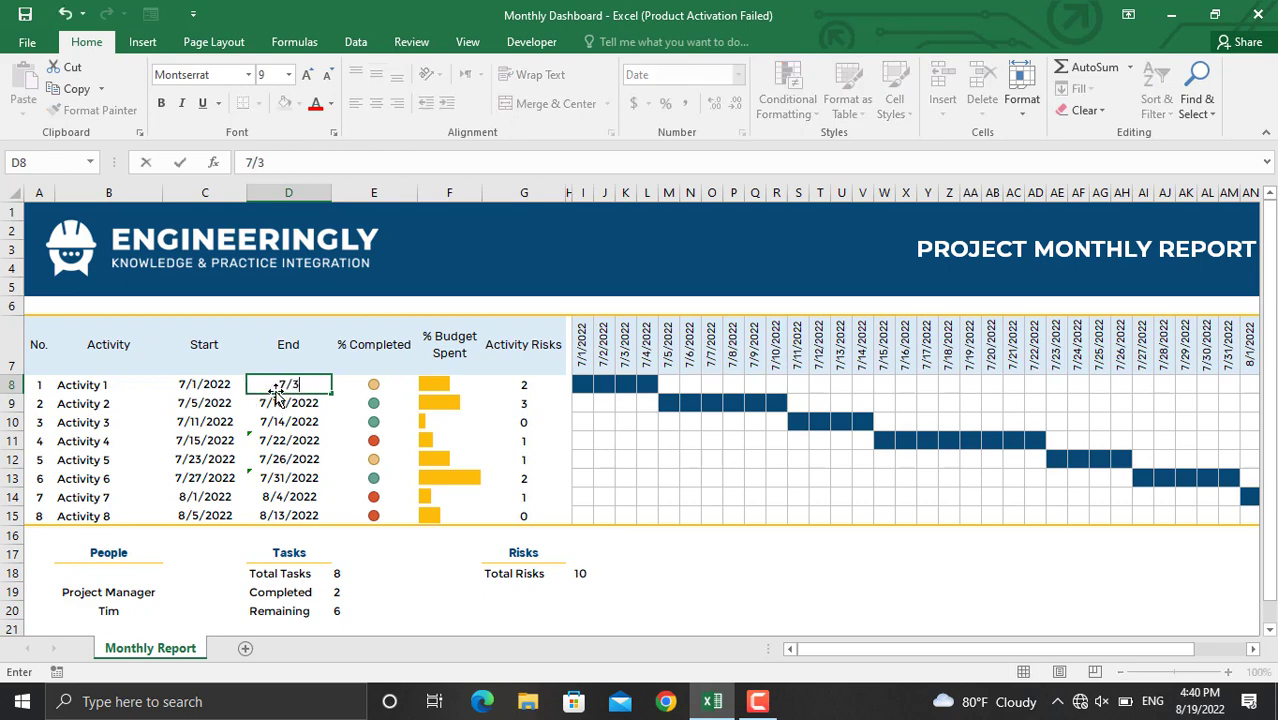
text(/2022)
key(Return)
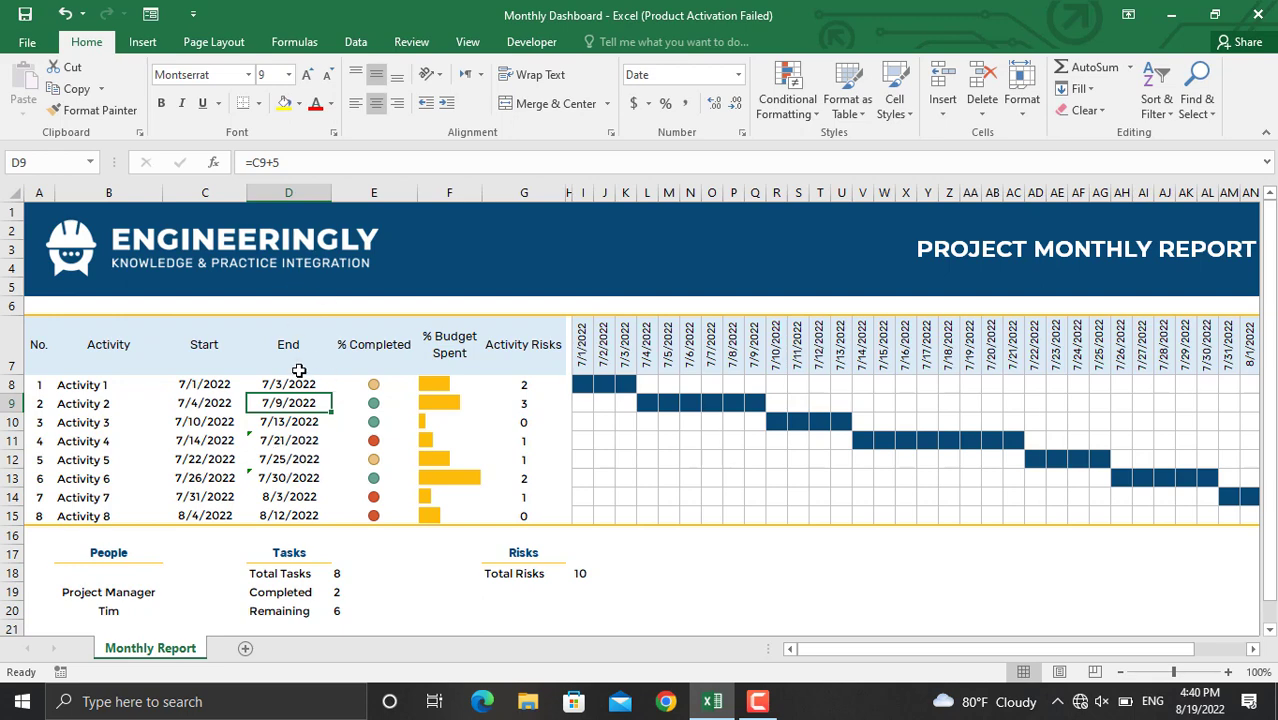
Replace Activity 4's =C11+7 end-date formula in D11 with 7/19/2022.
click(300, 442)
drag(319, 161, 242, 162)
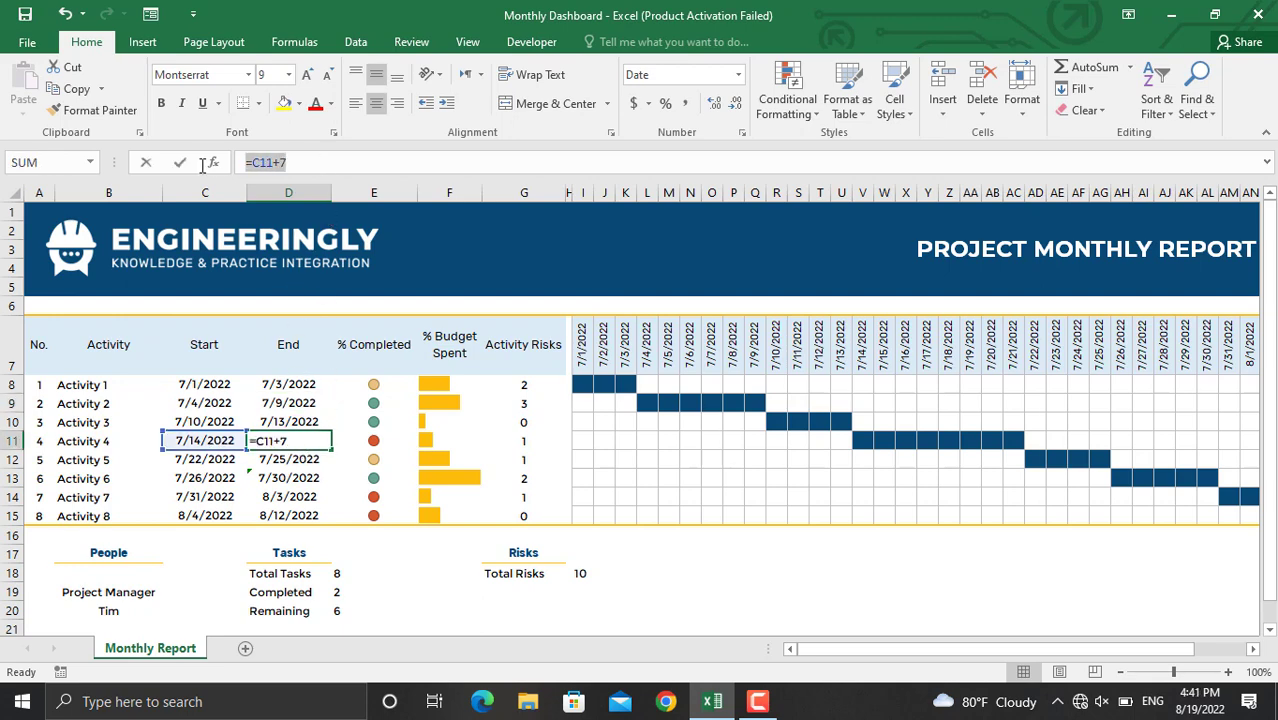
text(7/)
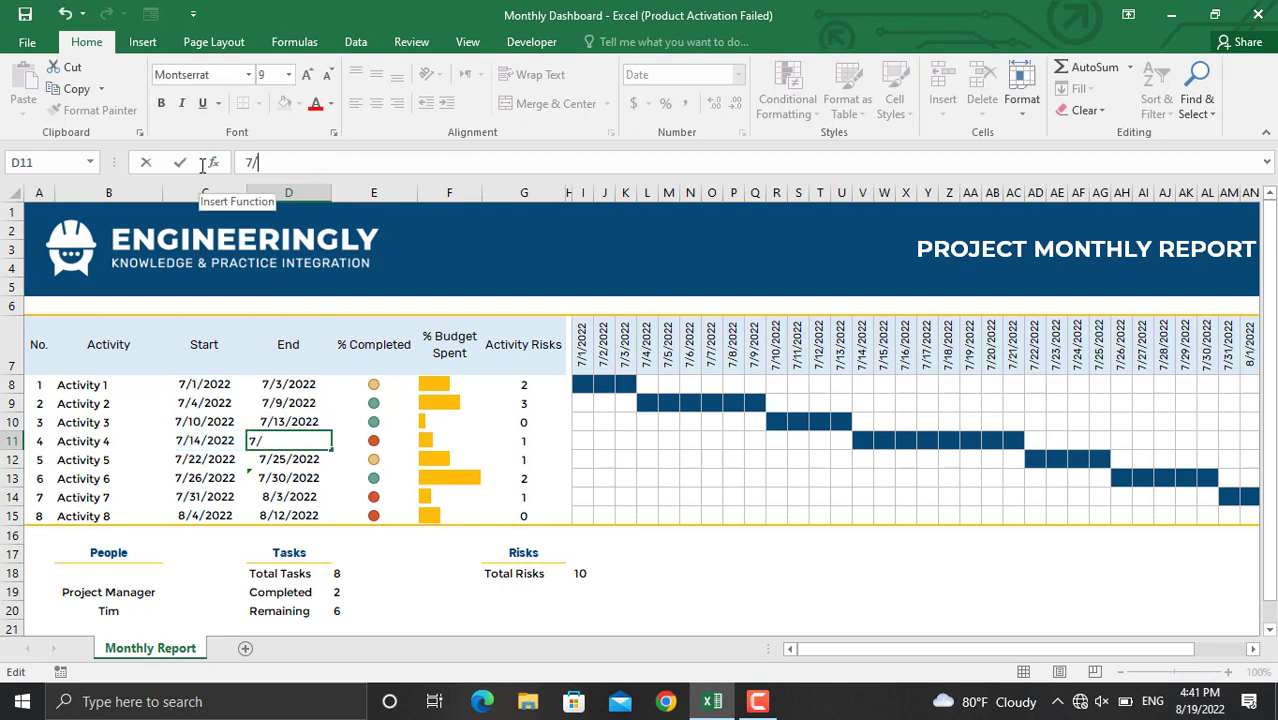
text(19/2022)
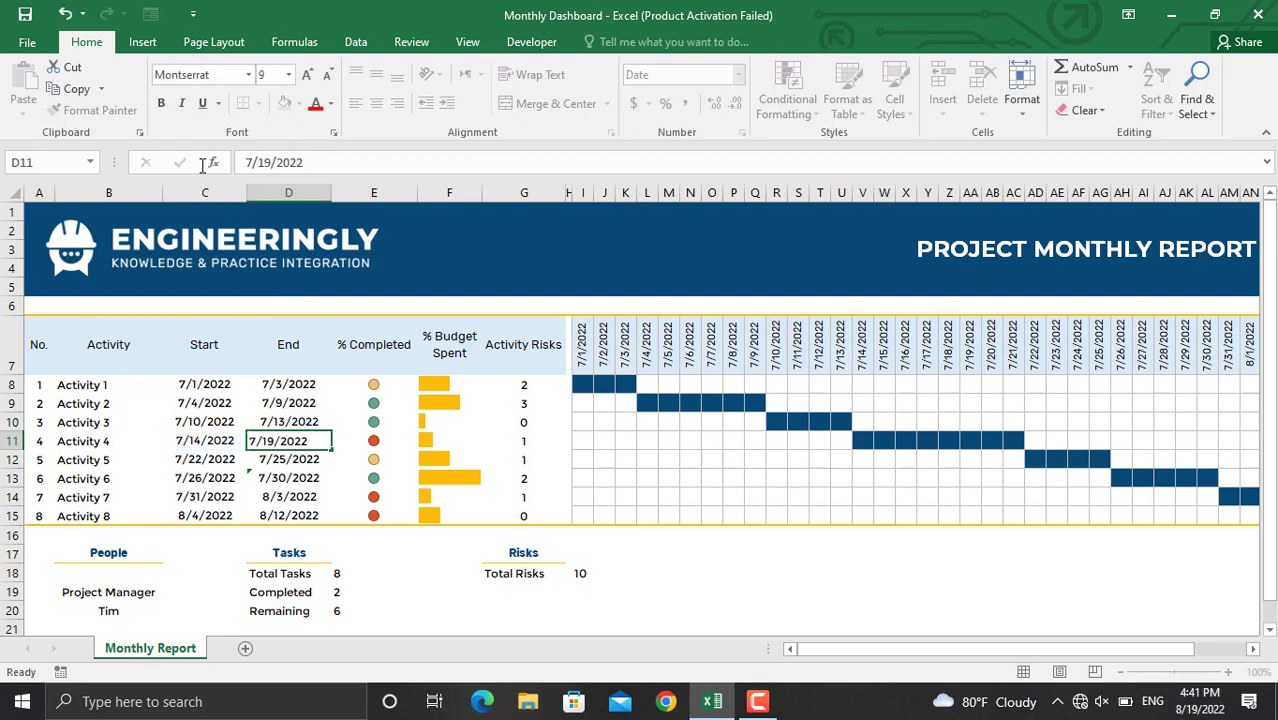
key(Return)
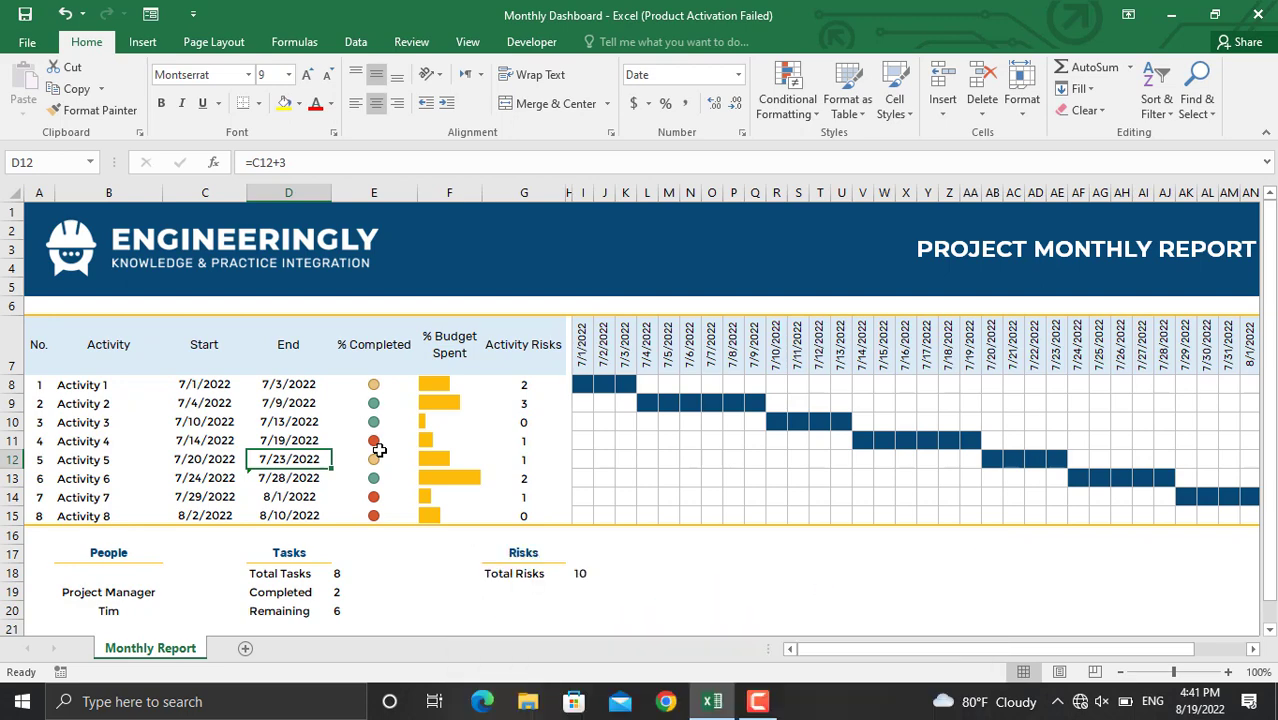
Enter % Completed values of 80% for Activity 1, 70 for Activity 2 and 45 for Activity 3.
click(376, 384)
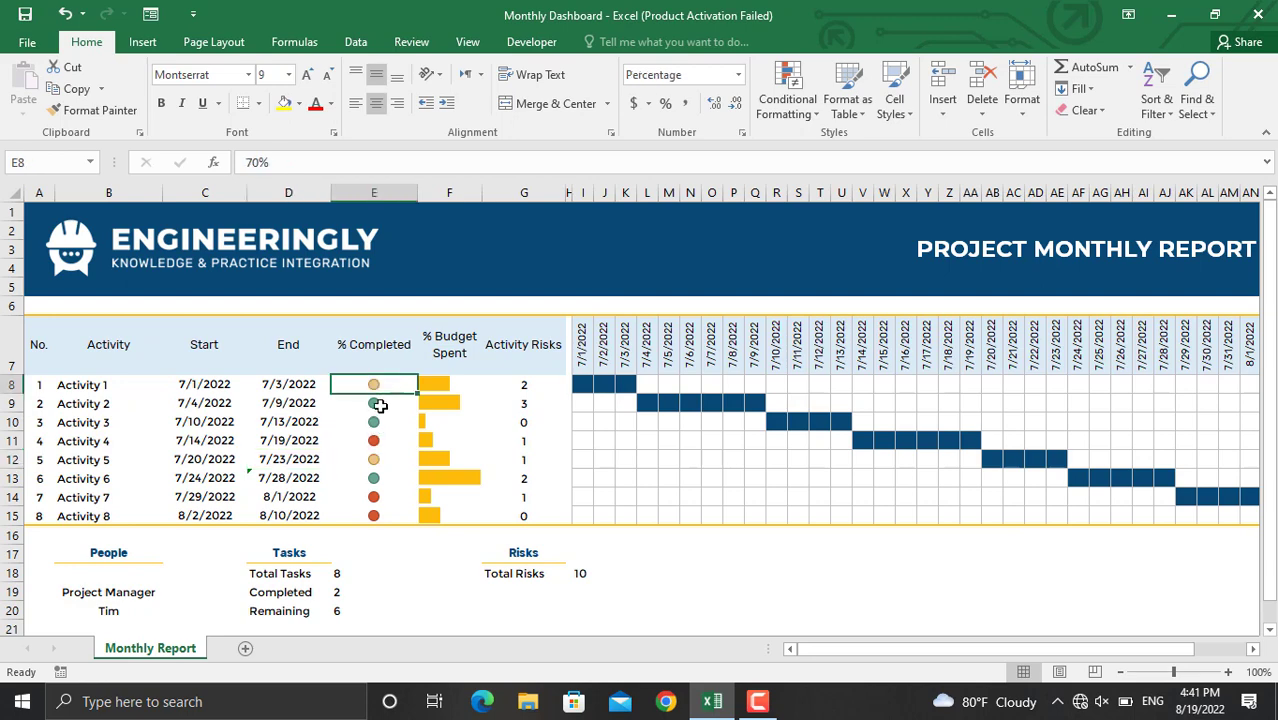
text(80%)
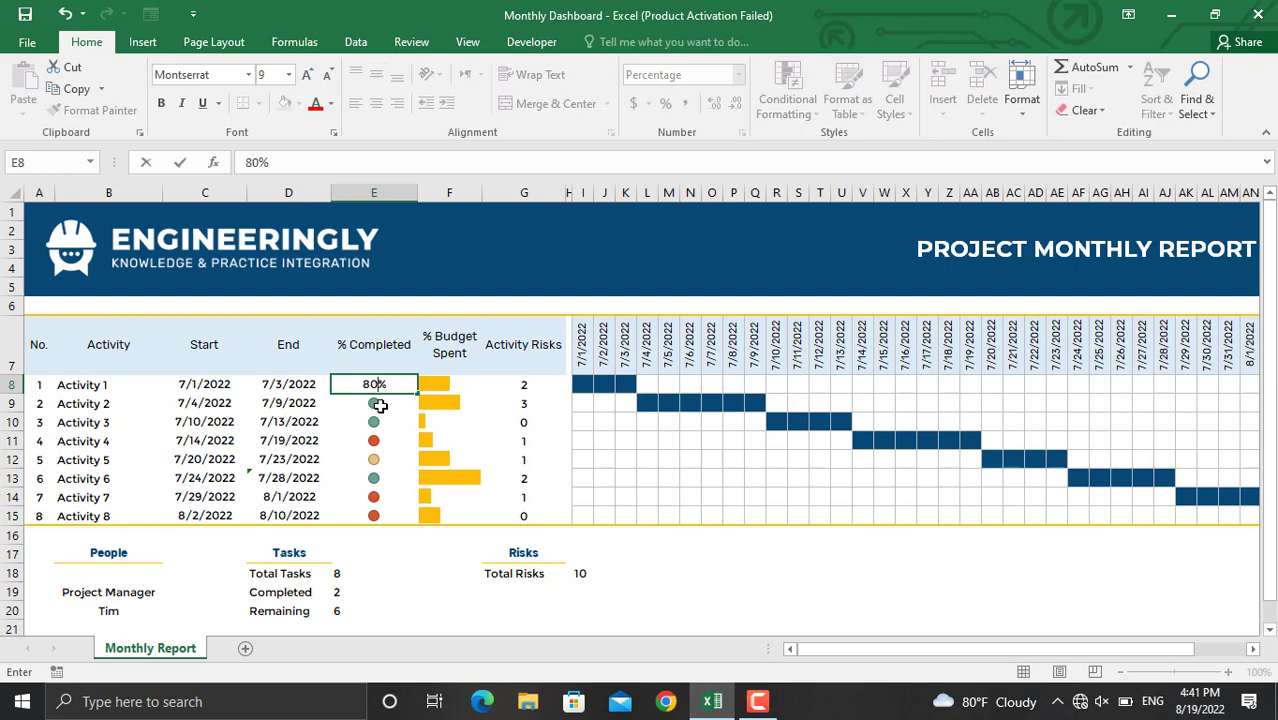
key(Return)
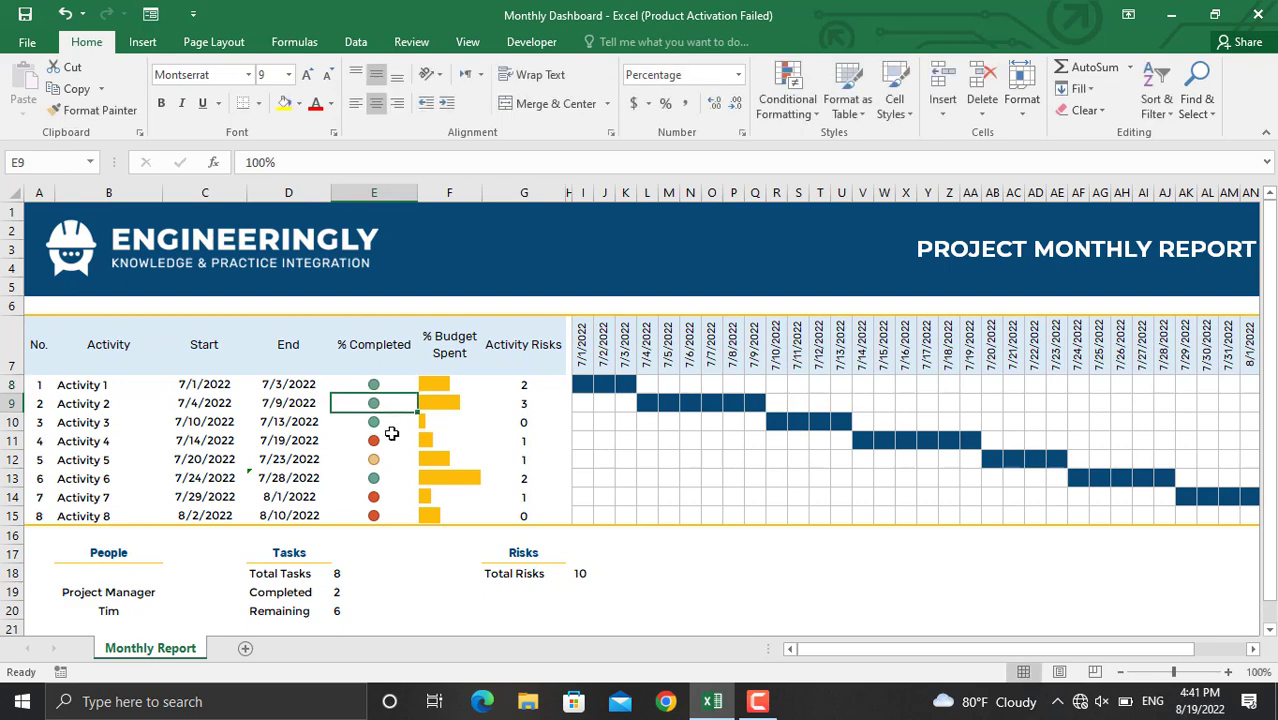
text(70)
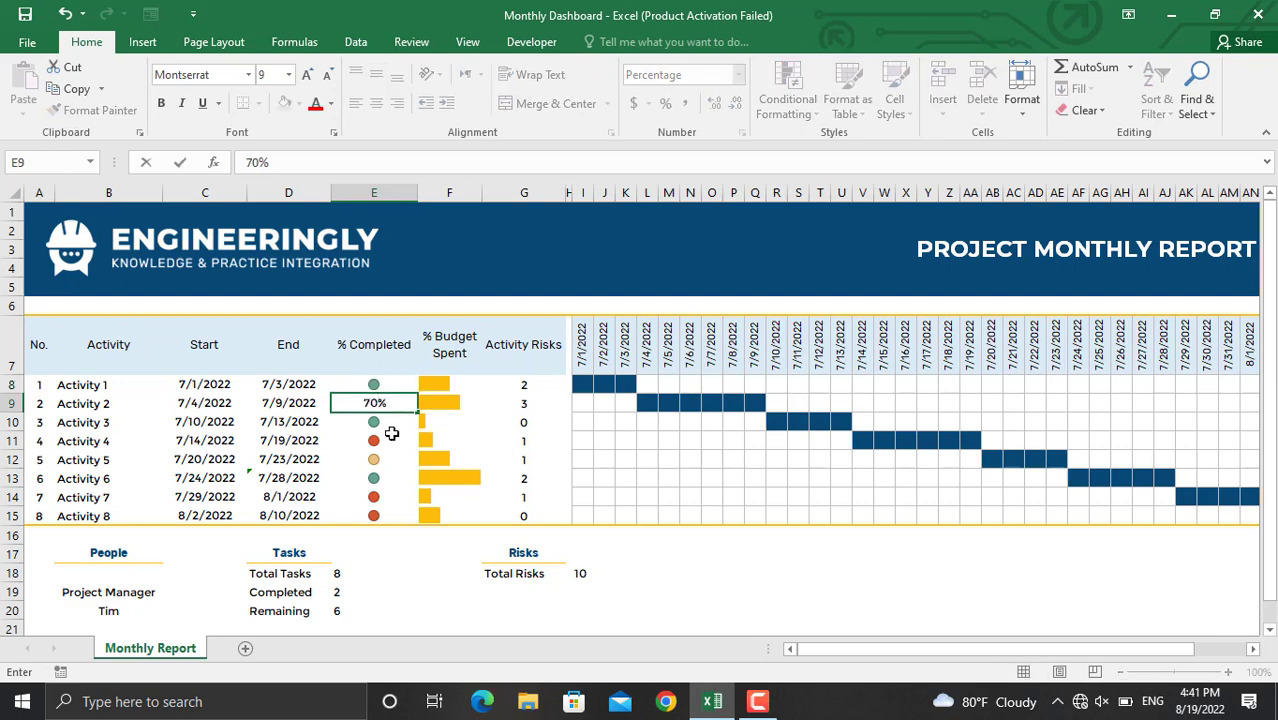
key(Return)
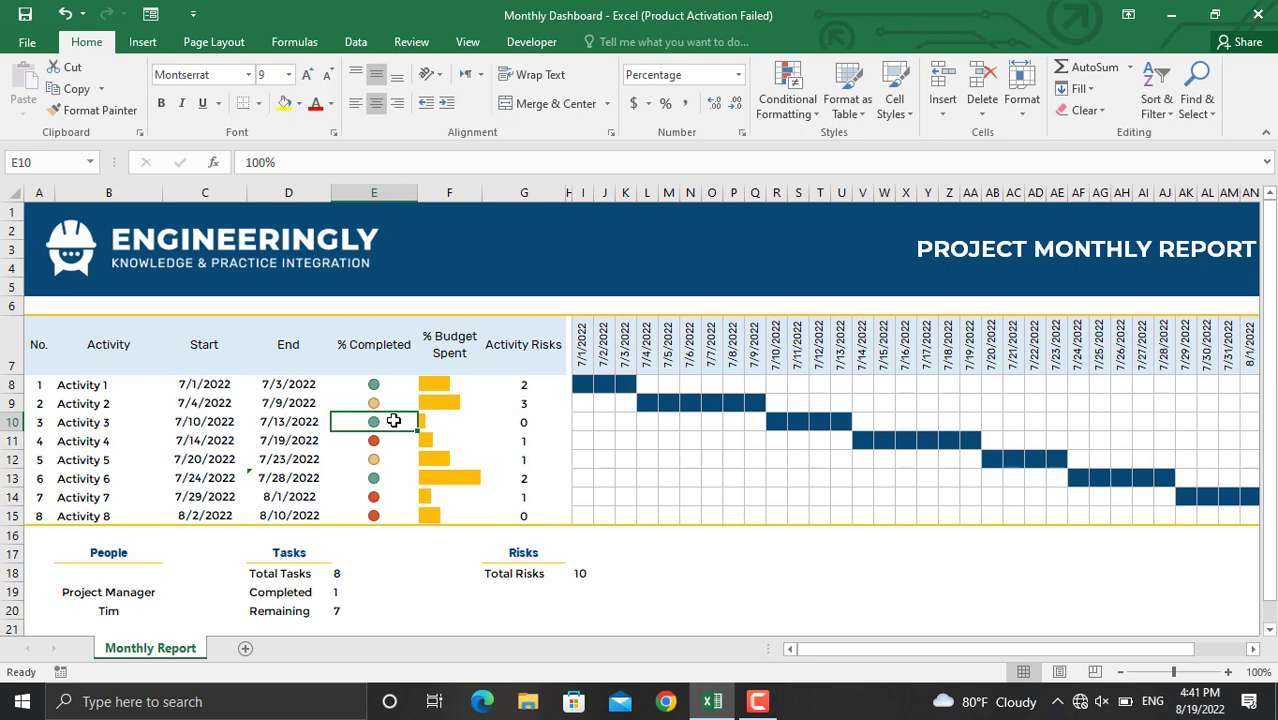
text(45)
key(Return)
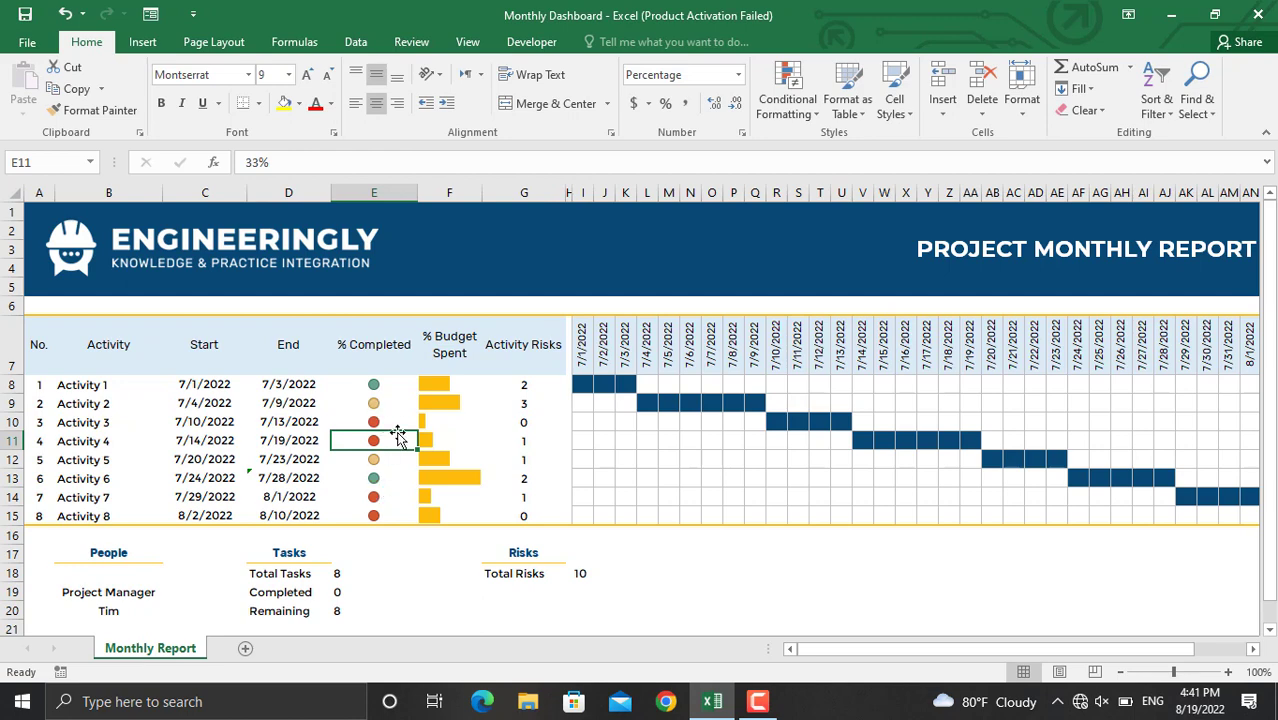
Set Activity 1's % Budget Spent to 90 and change Activity 3's completion to 100%.
click(457, 386)
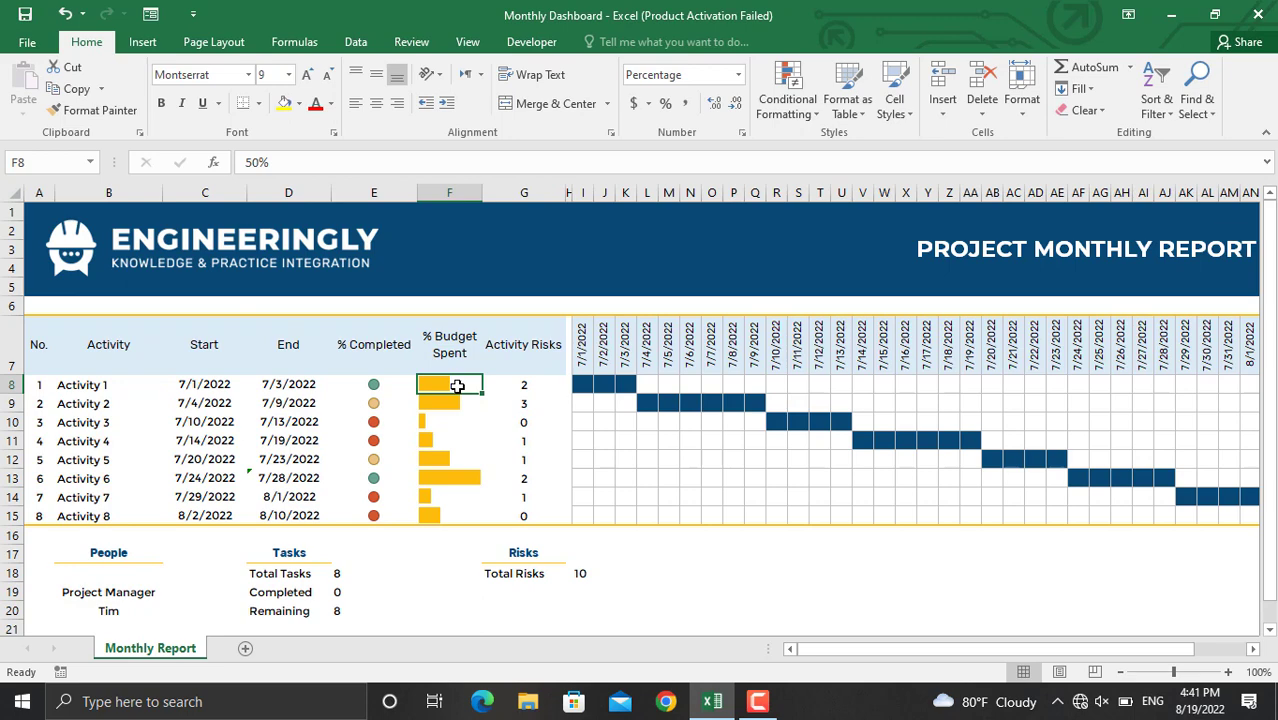
text(90)
key(Return)
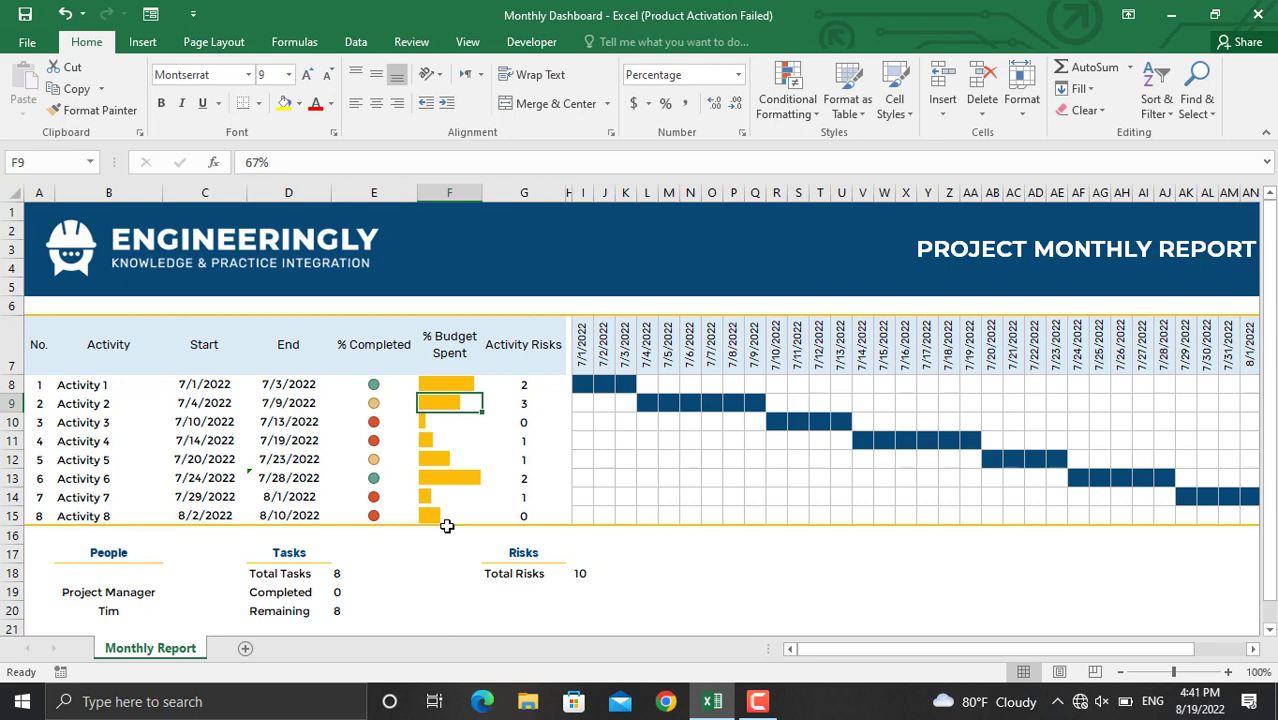
click(376, 423)
text(100)
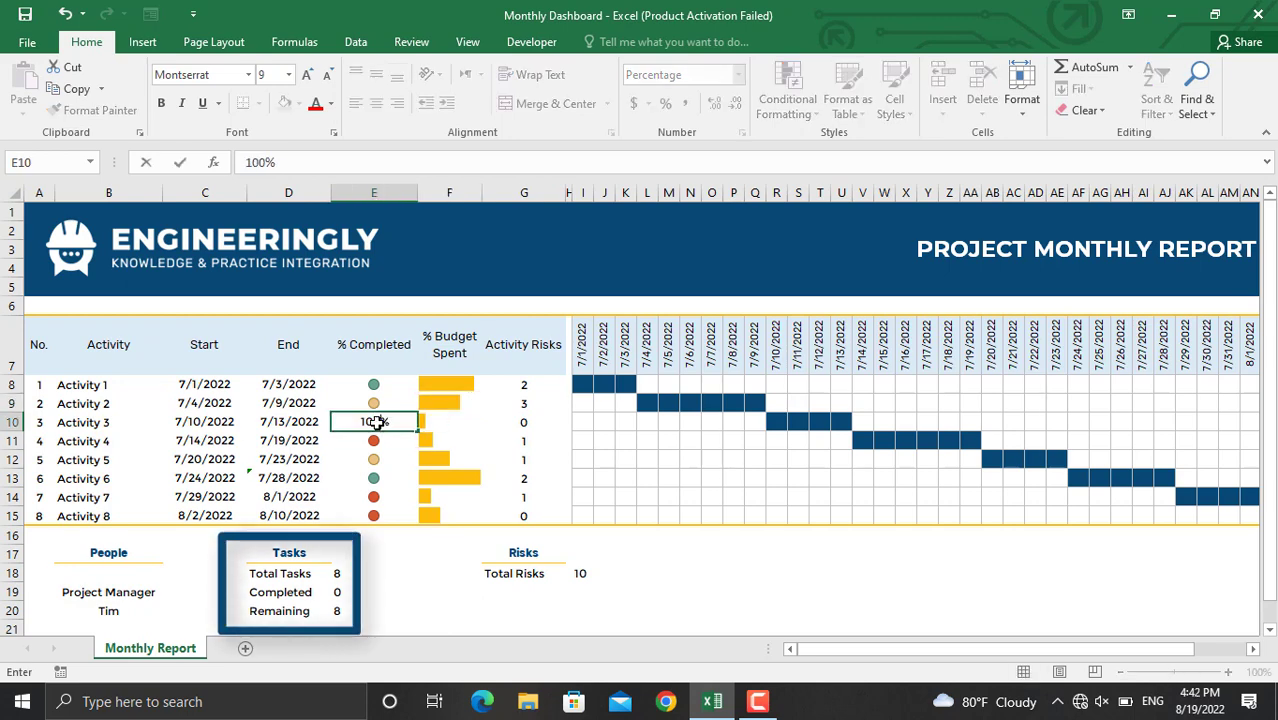
key(Return)
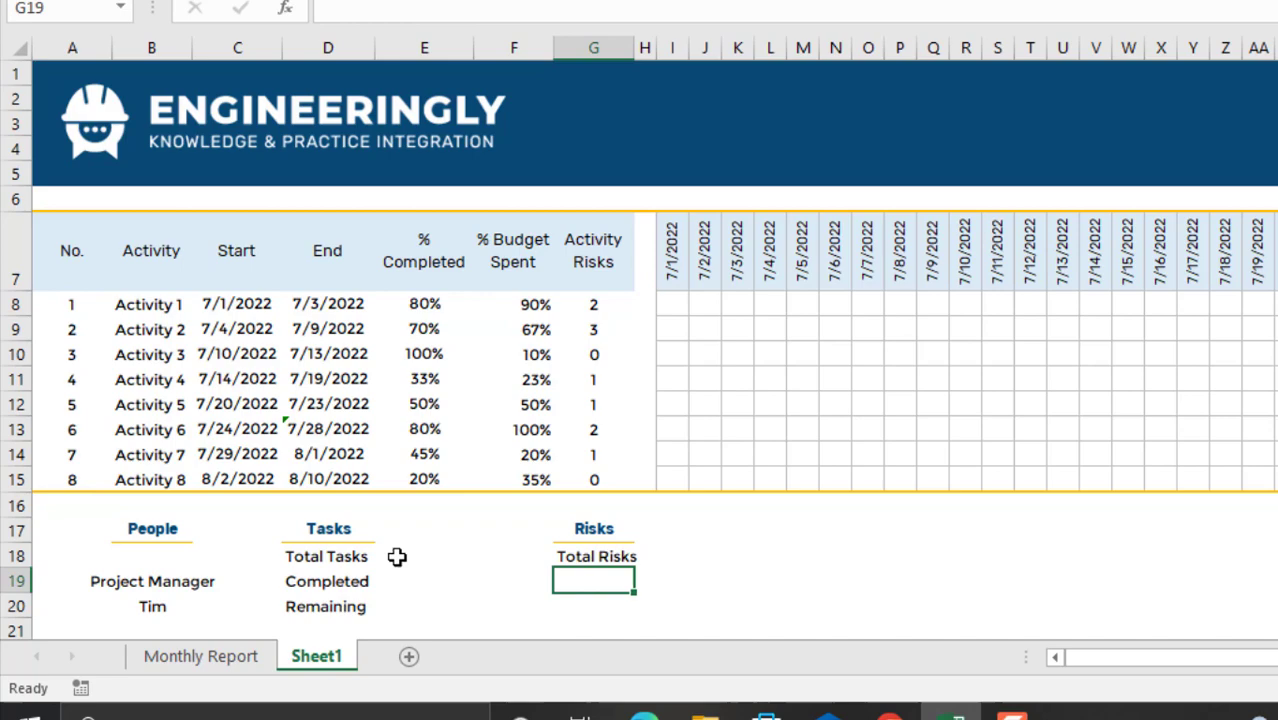
Enter =COUNT(A8:A15) in E18 so Total Tasks shows 8.
click(293, 575)
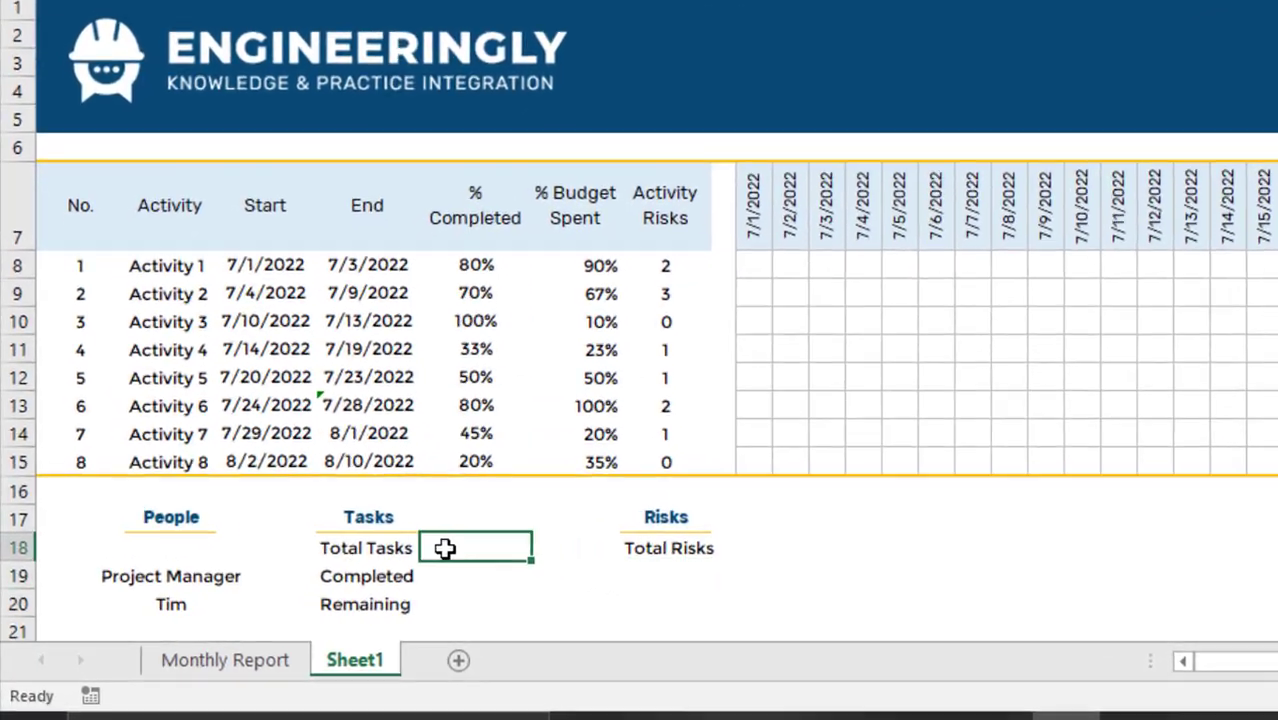
text(=)
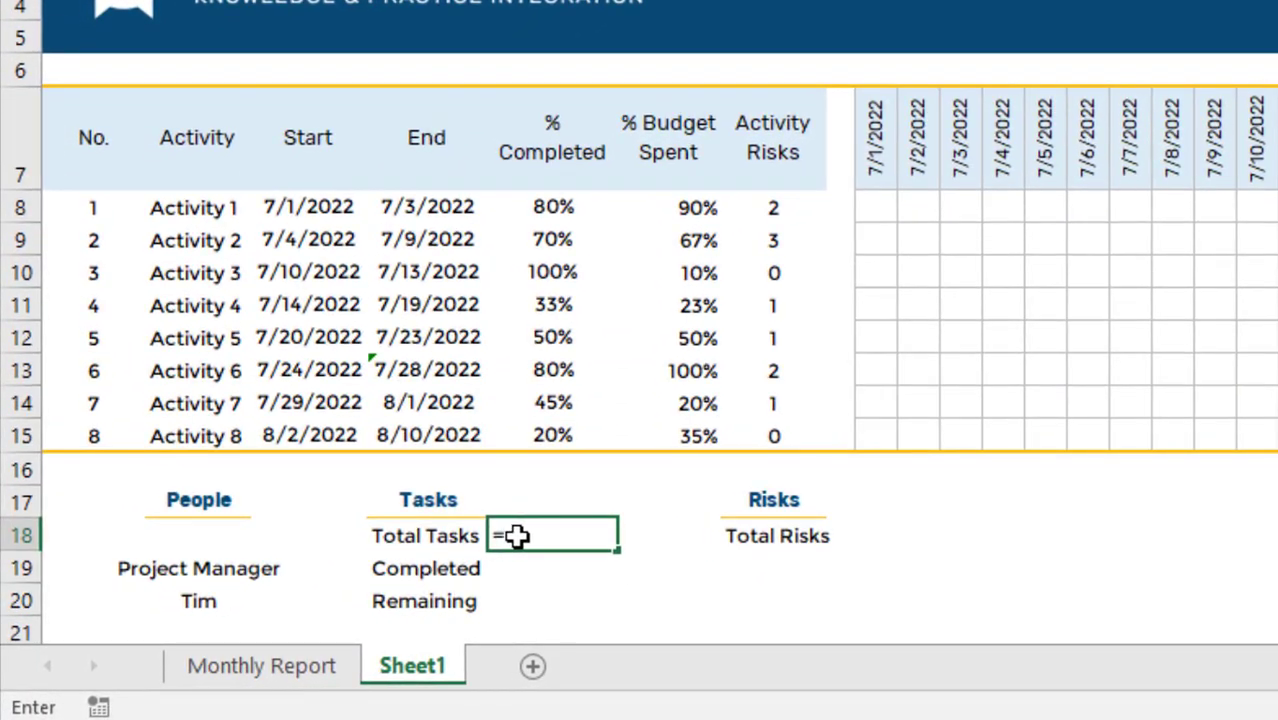
text(count()
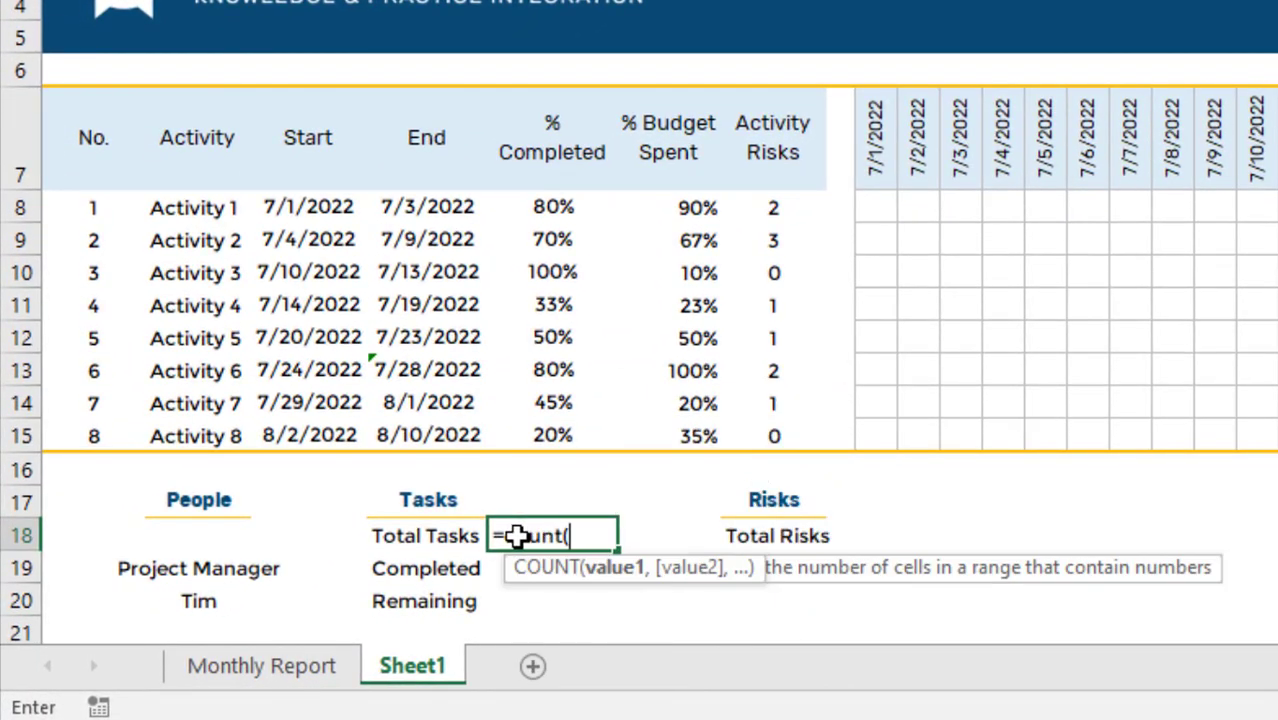
drag(88, 203, 93, 432)
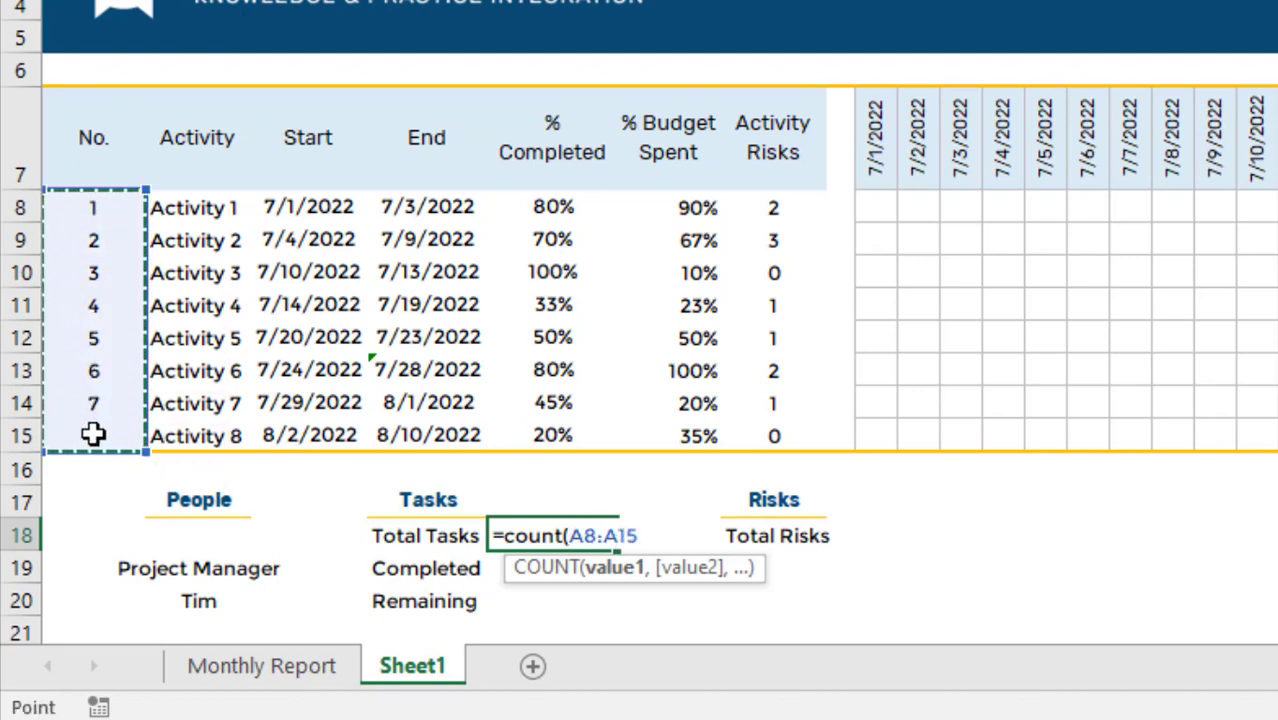
text())
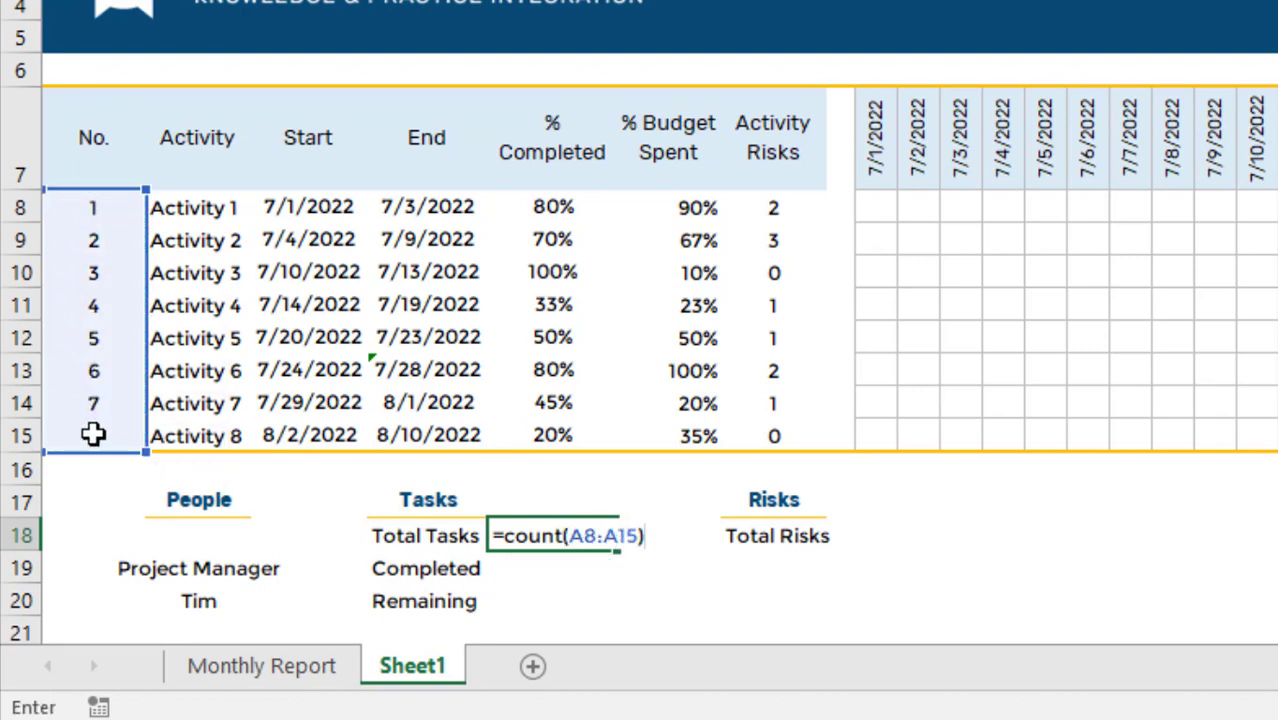
key(Return)
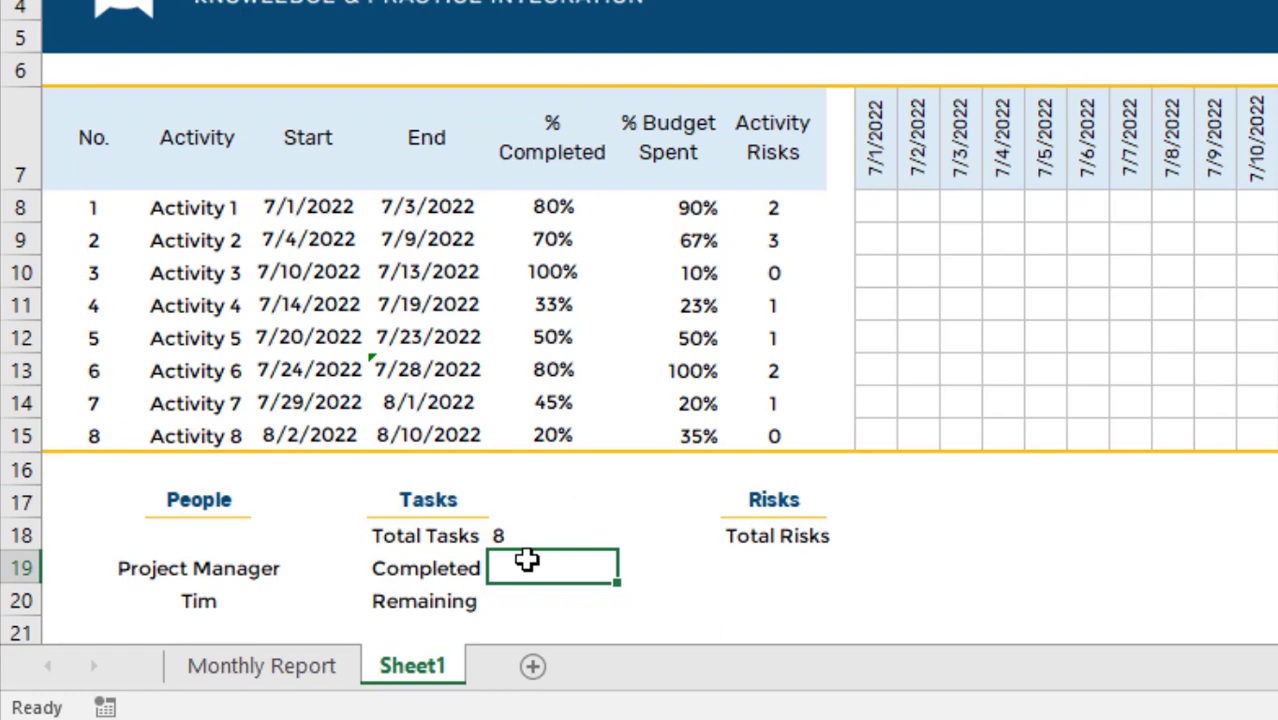
Count fully completed activities in E19 with =COUNTIF(E8:E15,100%).
click(571, 562)
text(=)
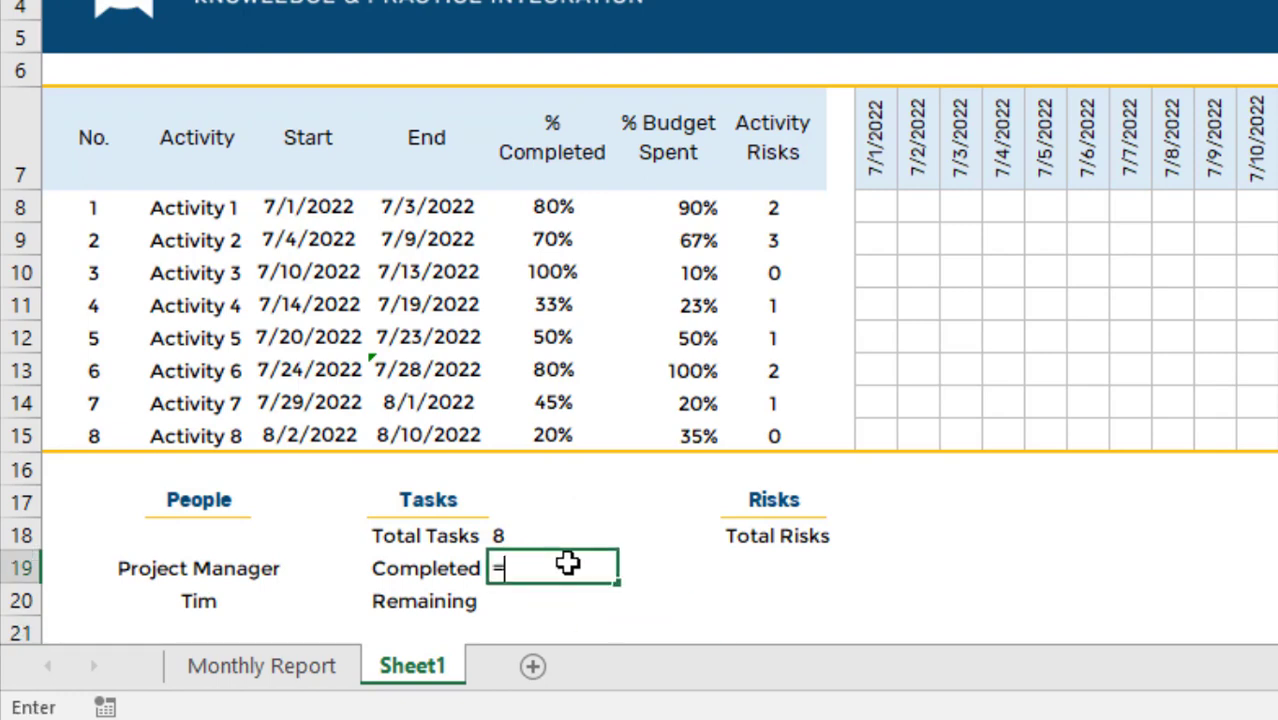
text(counti)
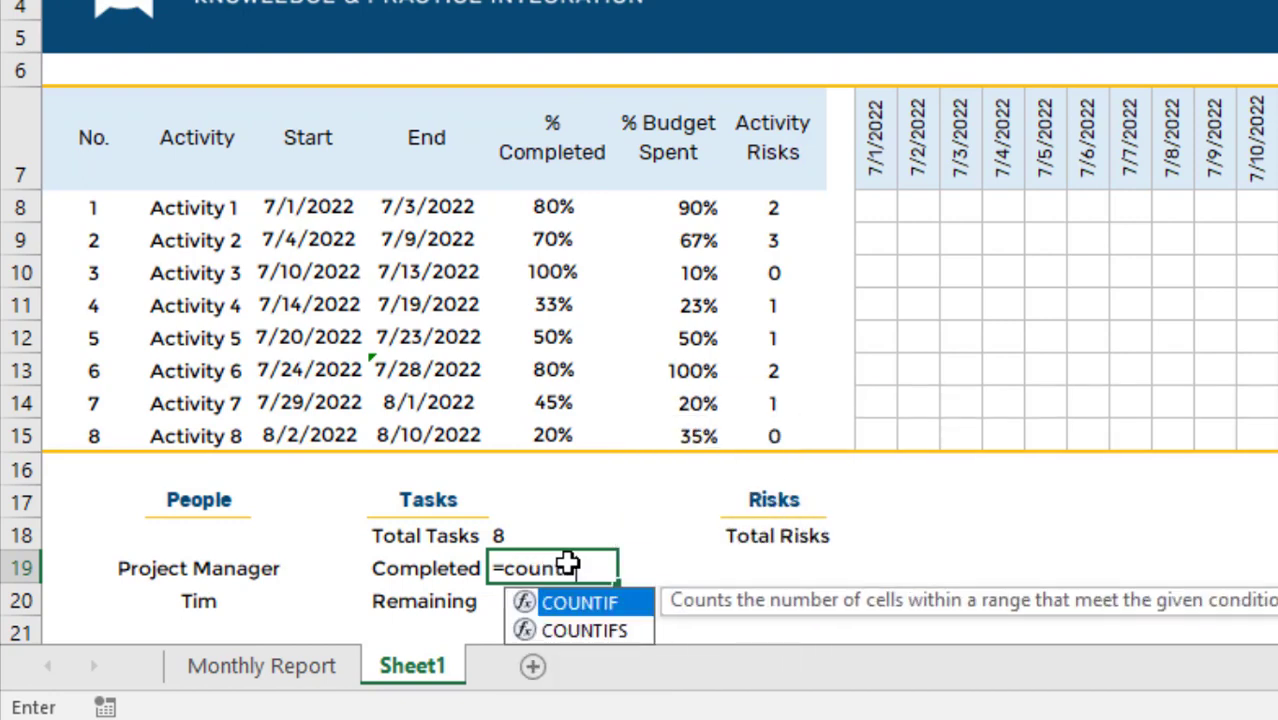
text(f()
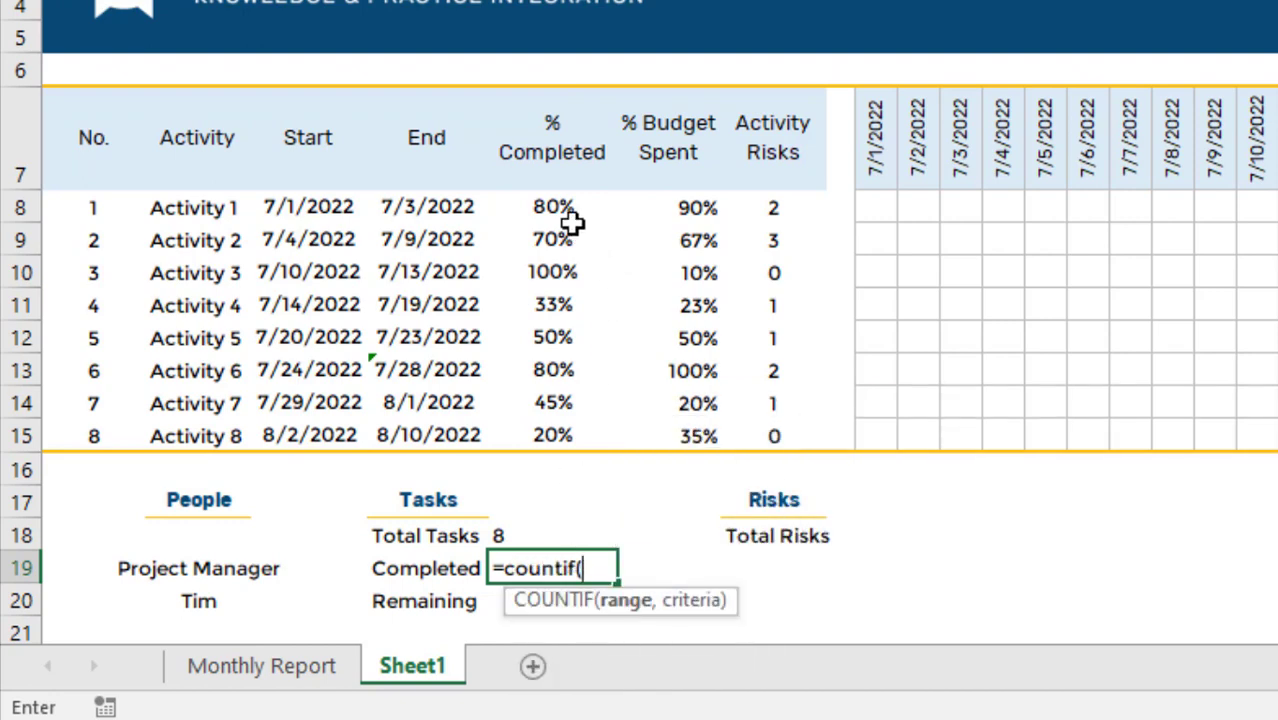
drag(560, 204, 571, 428)
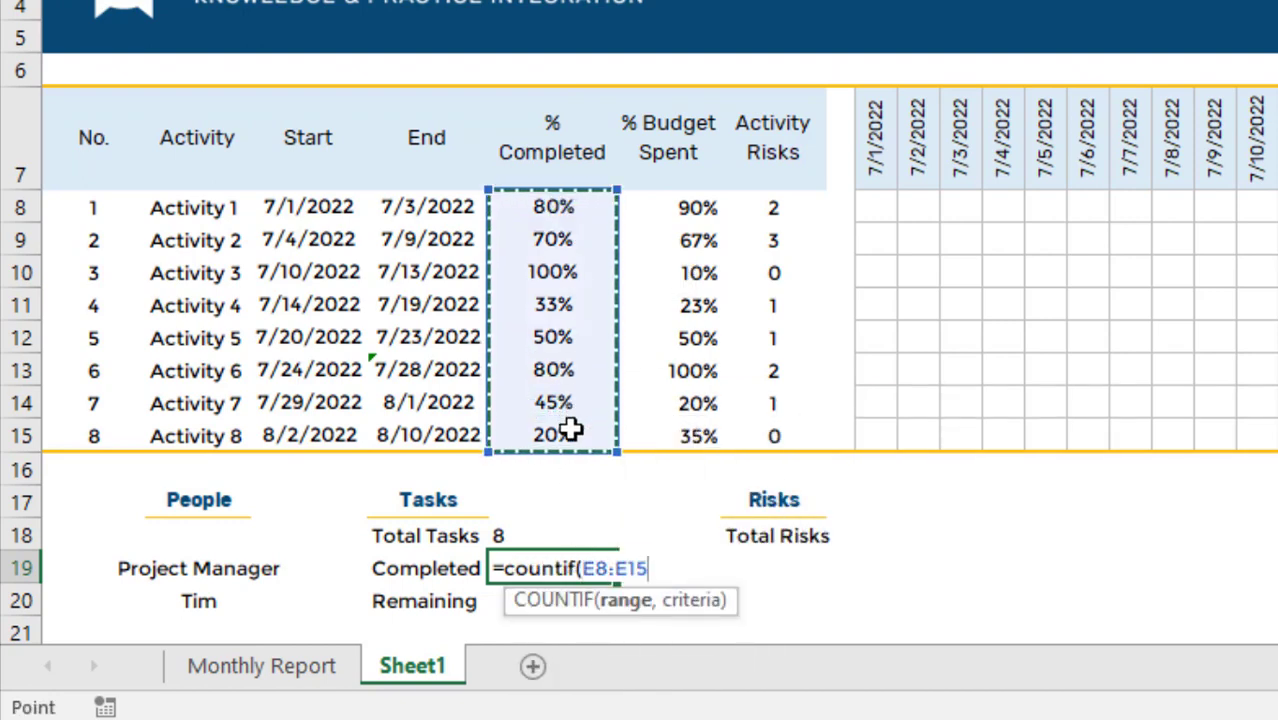
text(,)
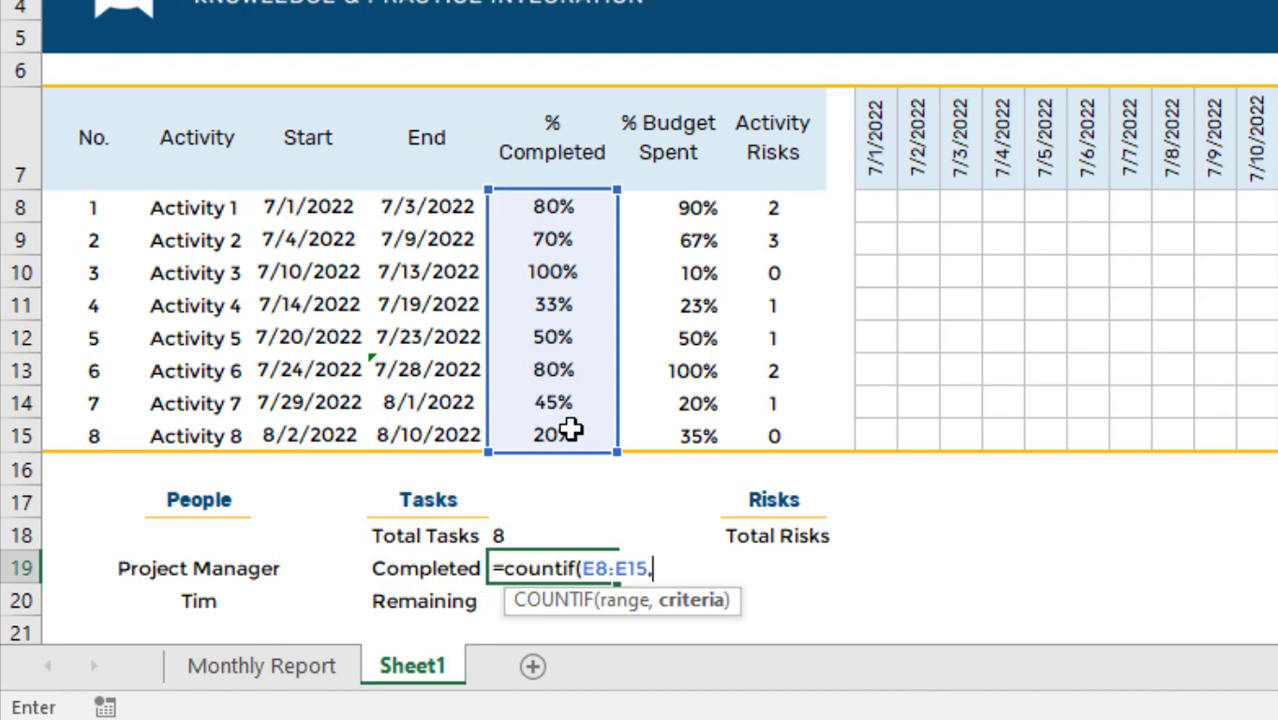
text(100%))
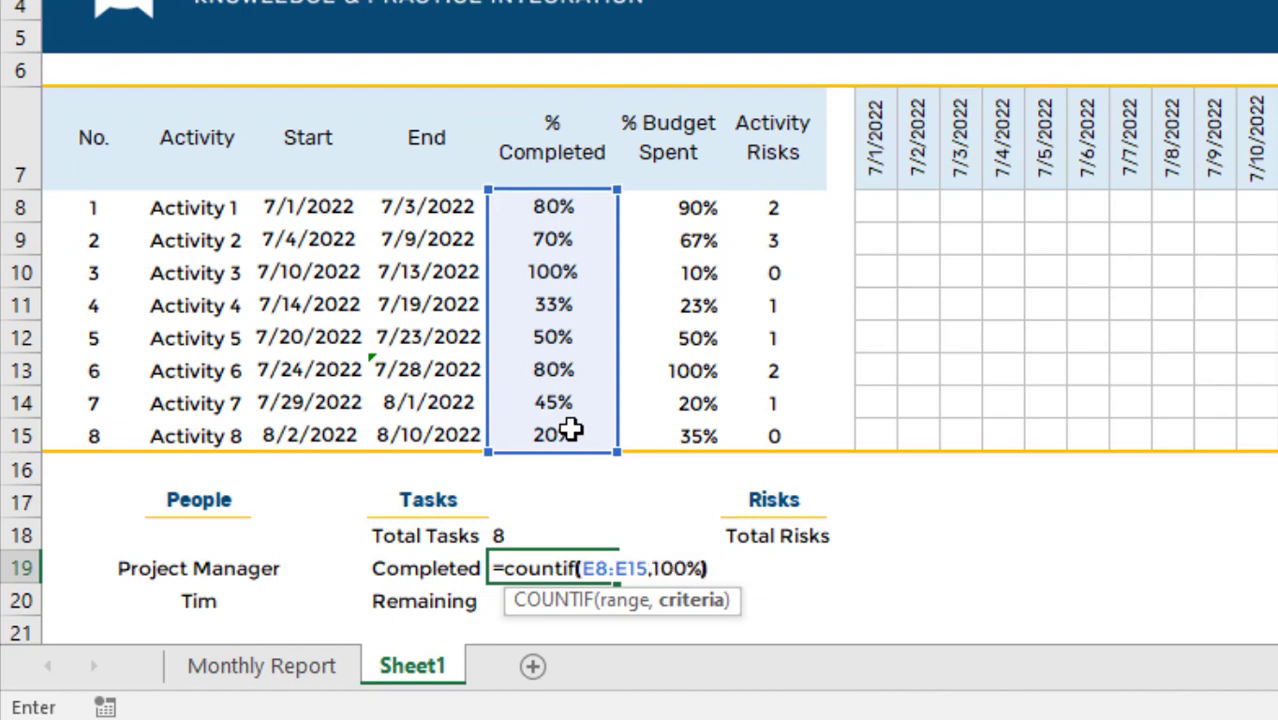
key(Return)
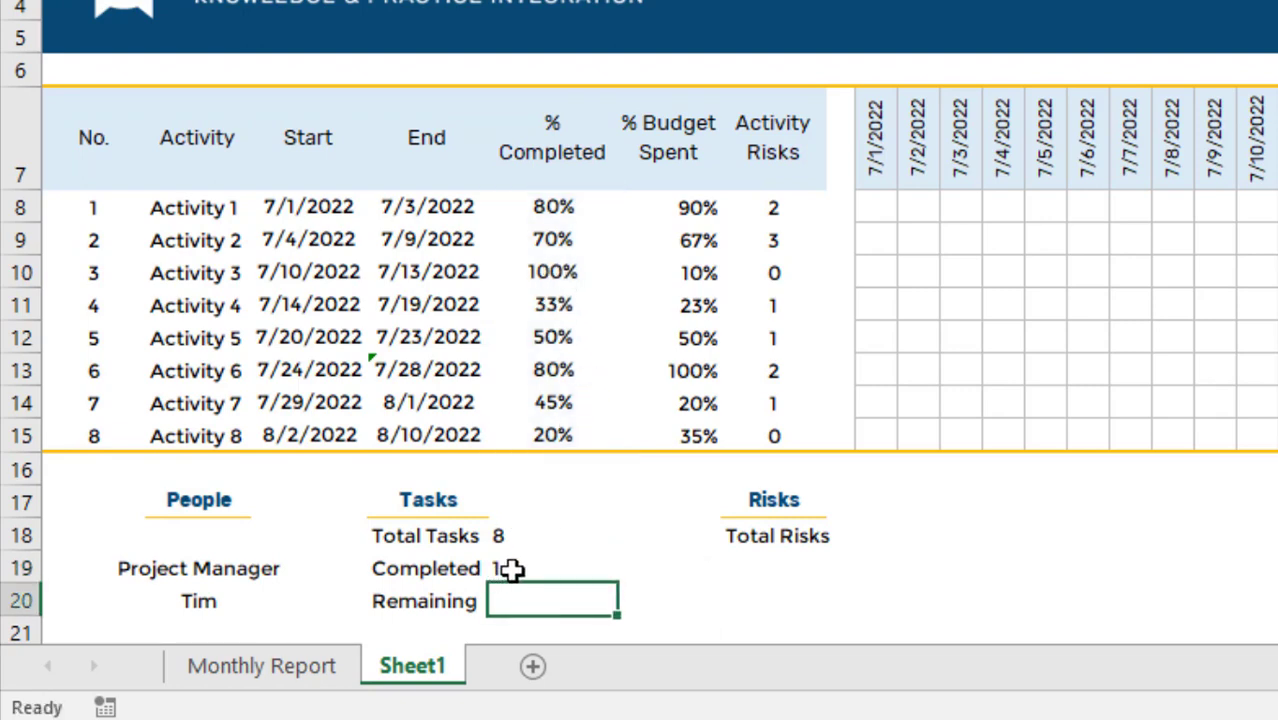
Mark Activity 5 as 100% completed.
click(554, 337)
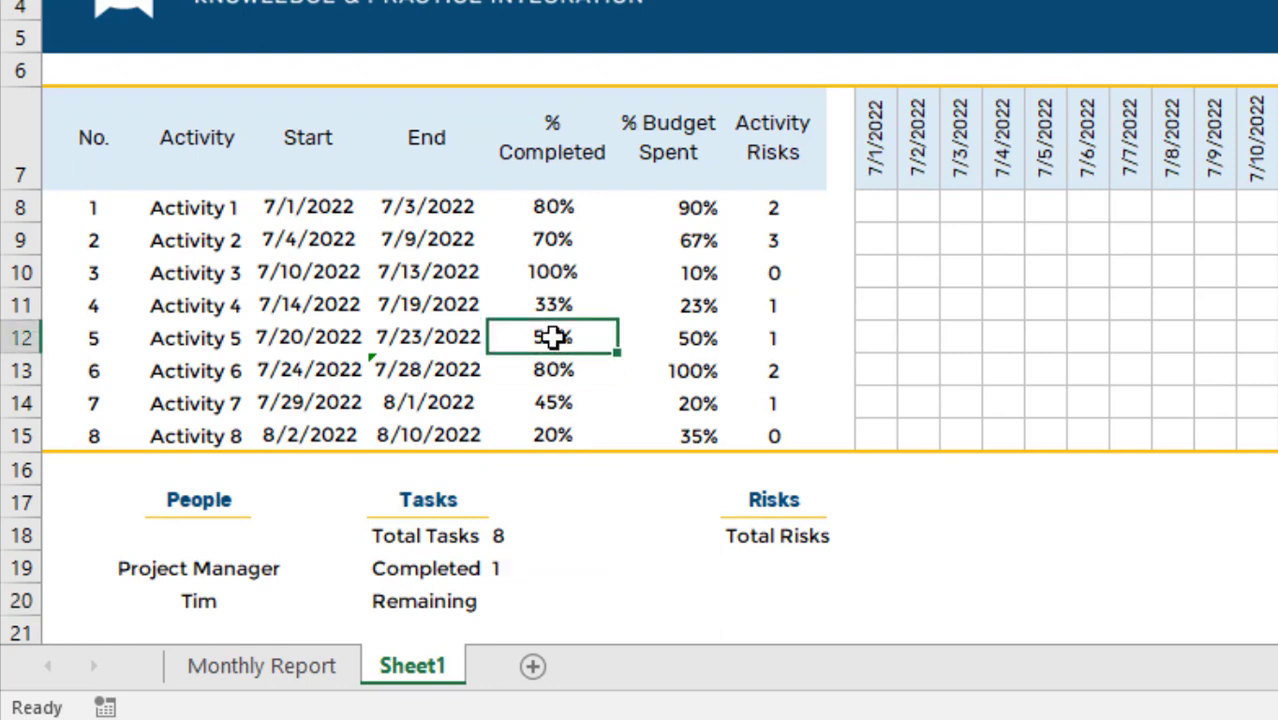
text(100)
key(Return)
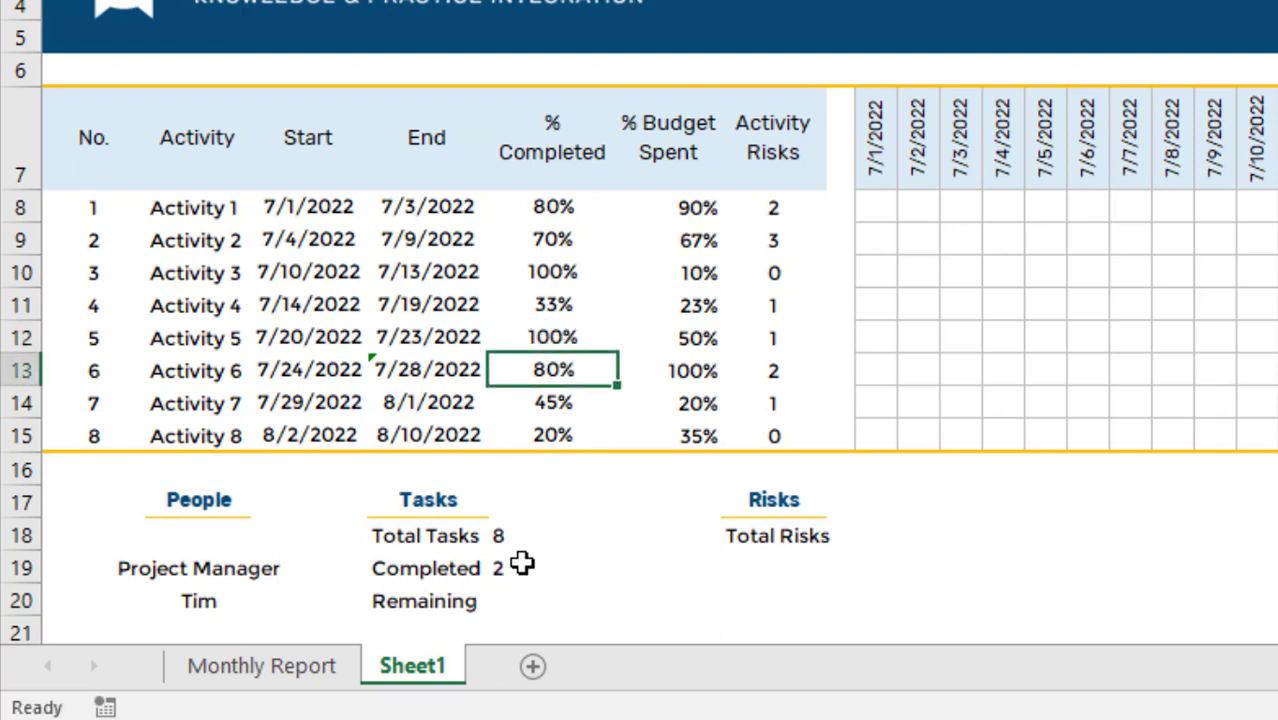
Make Remaining equal Total Tasks minus Completed with =E18-E19.
click(493, 601)
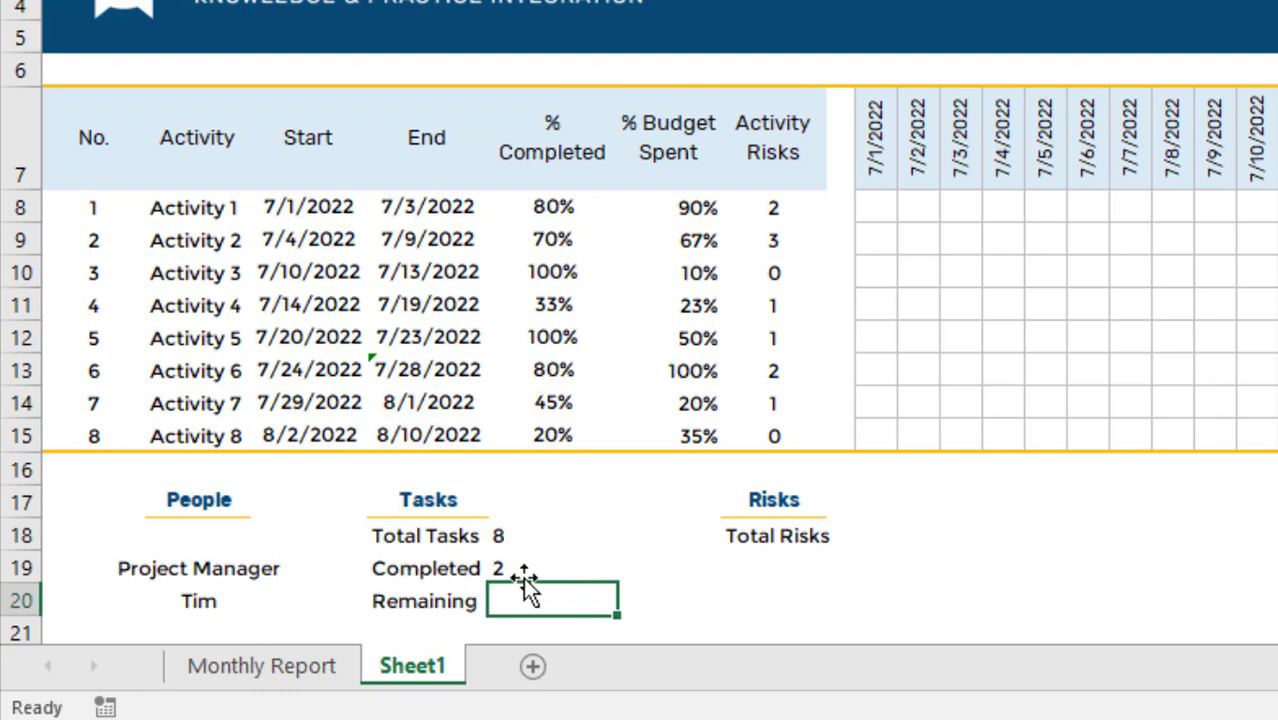
text(=)
click(507, 538)
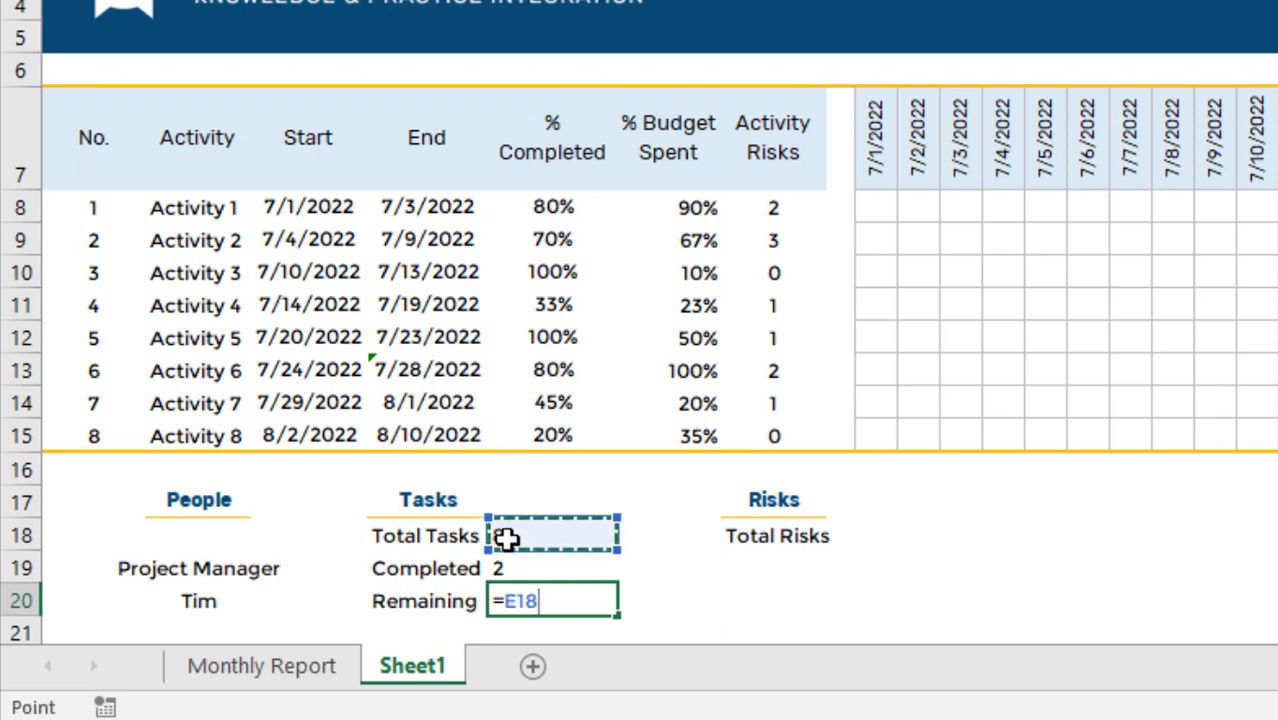
text(-)
click(507, 567)
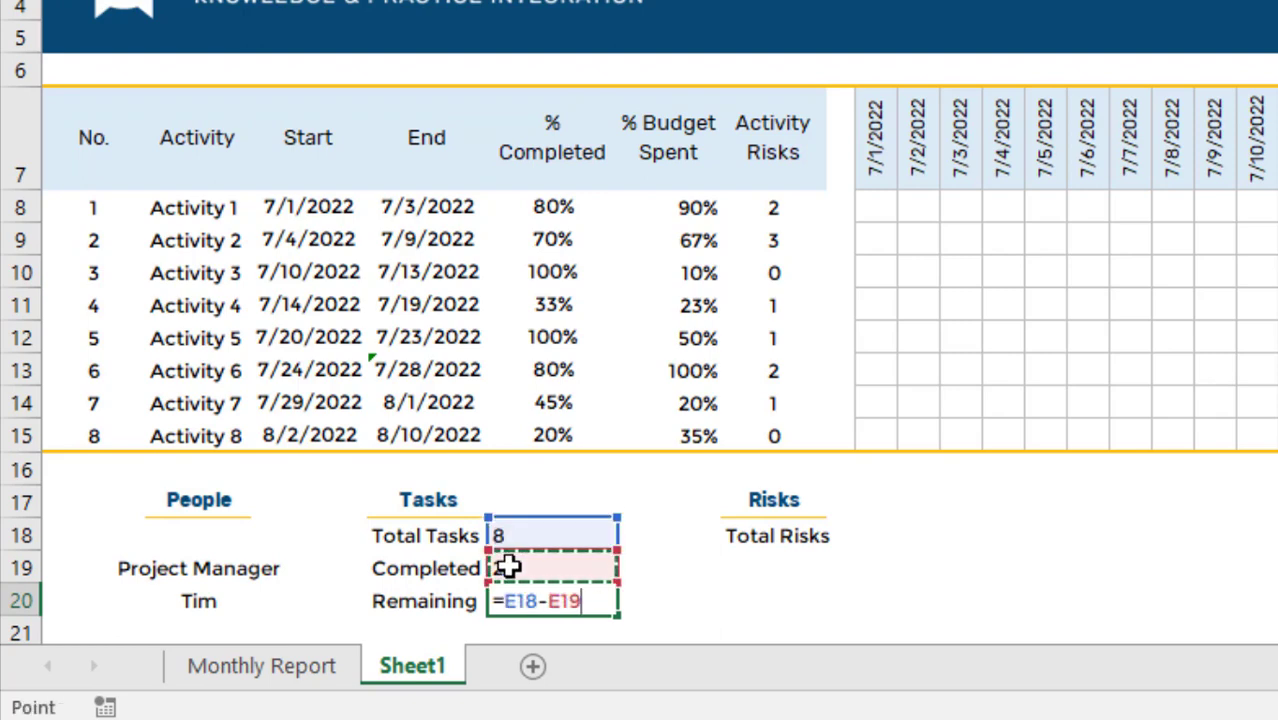
key(Return)
Sum the Activity Risks into Total Risks with =SUM(G8:G15).
click(876, 536)
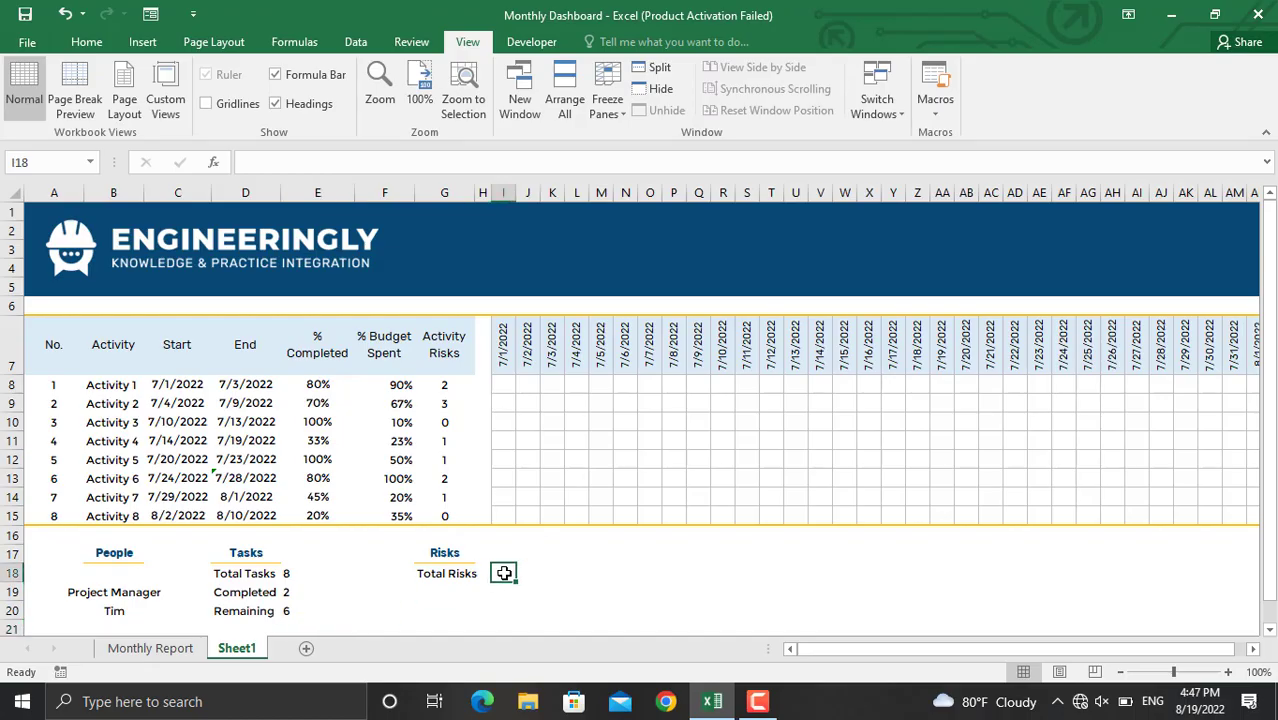
text(=)
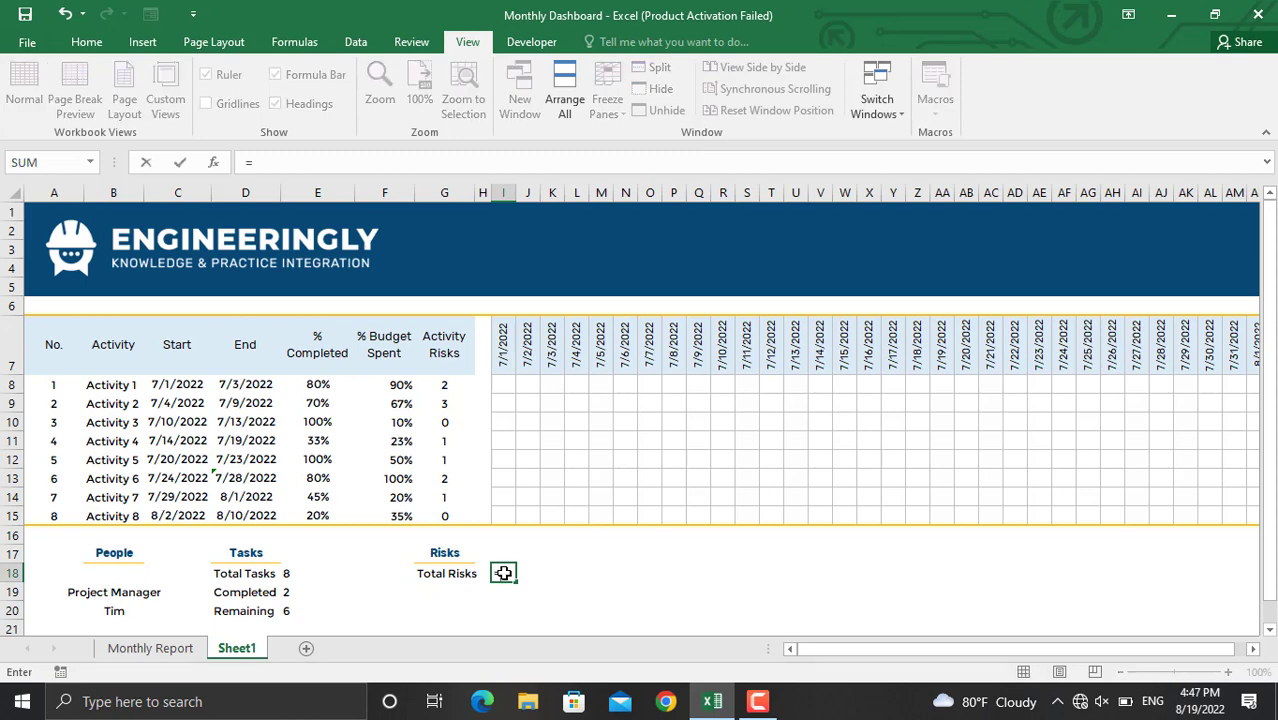
text(sum()
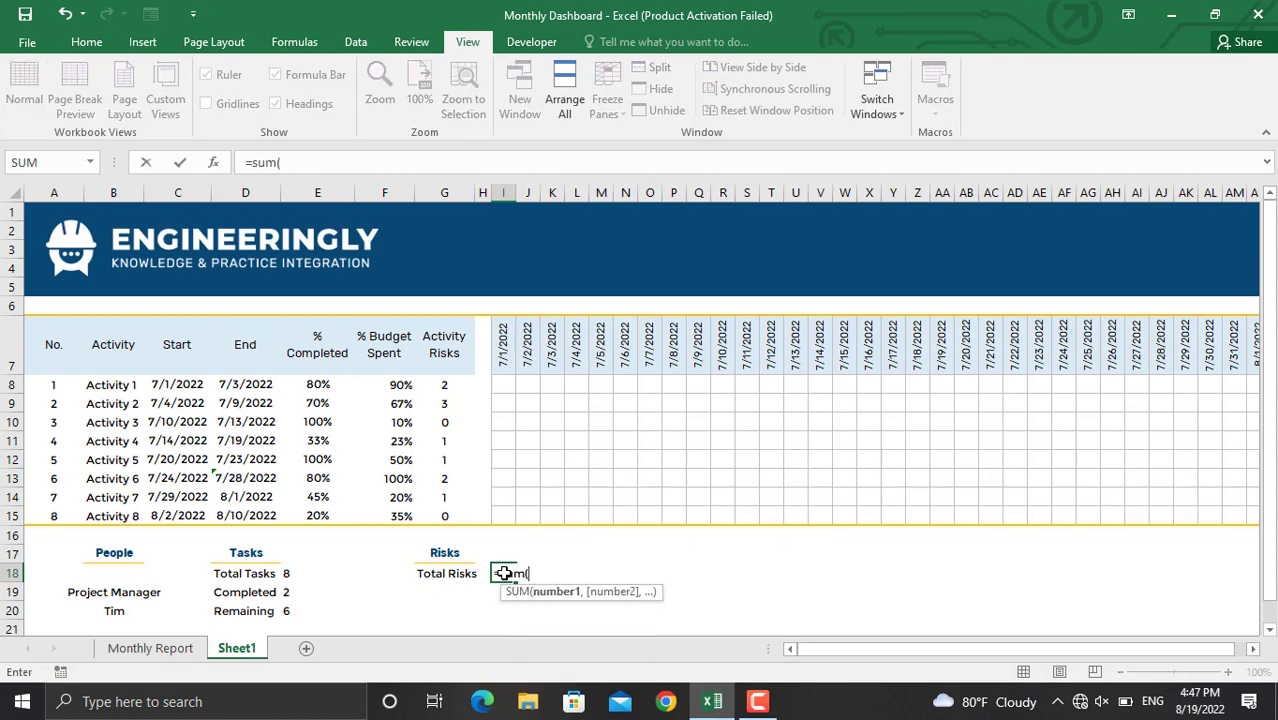
drag(439, 382, 448, 514)
text())
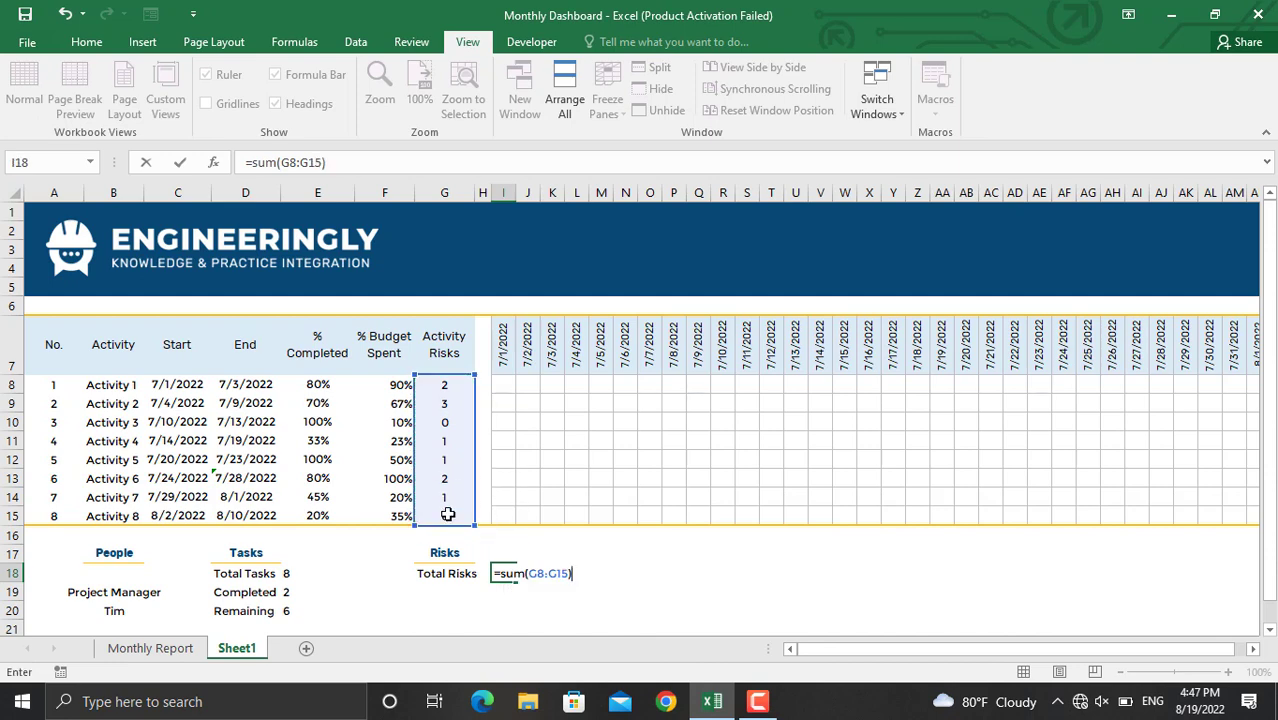
key(Return)
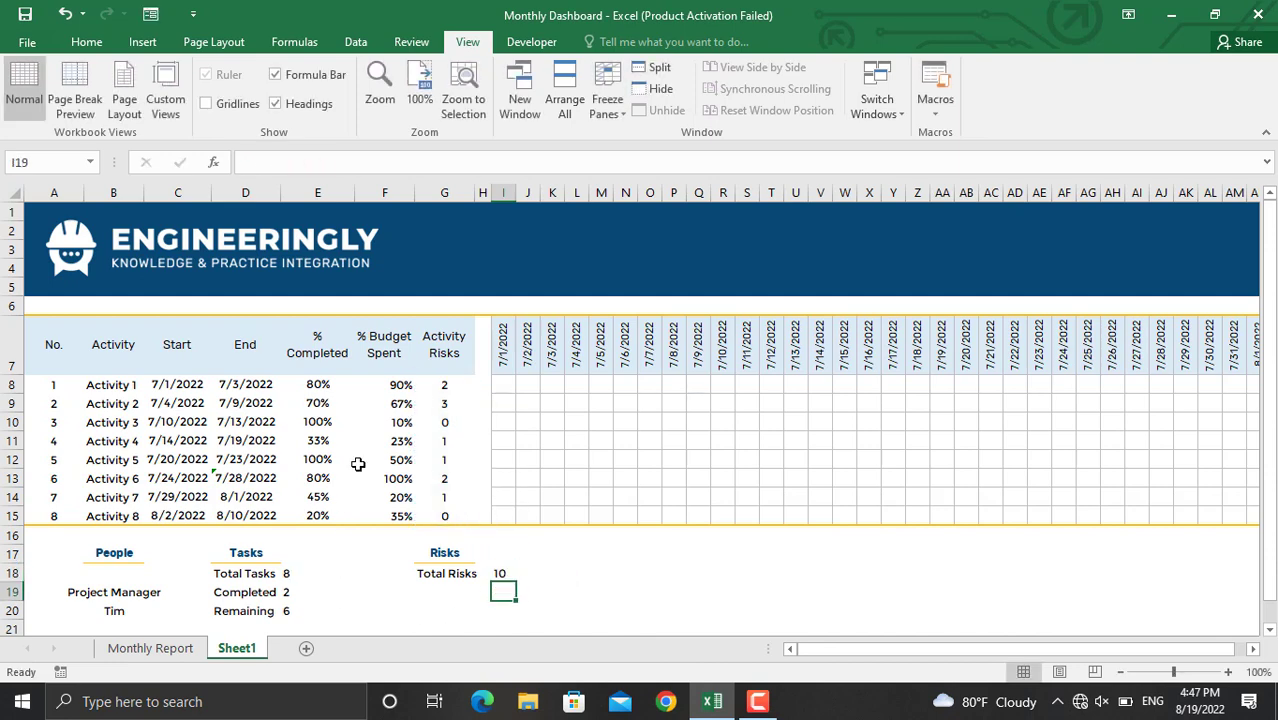
Enter 100 in E8 for Activity 1 and 2 in G10 for Activity 3's risks.
click(315, 383)
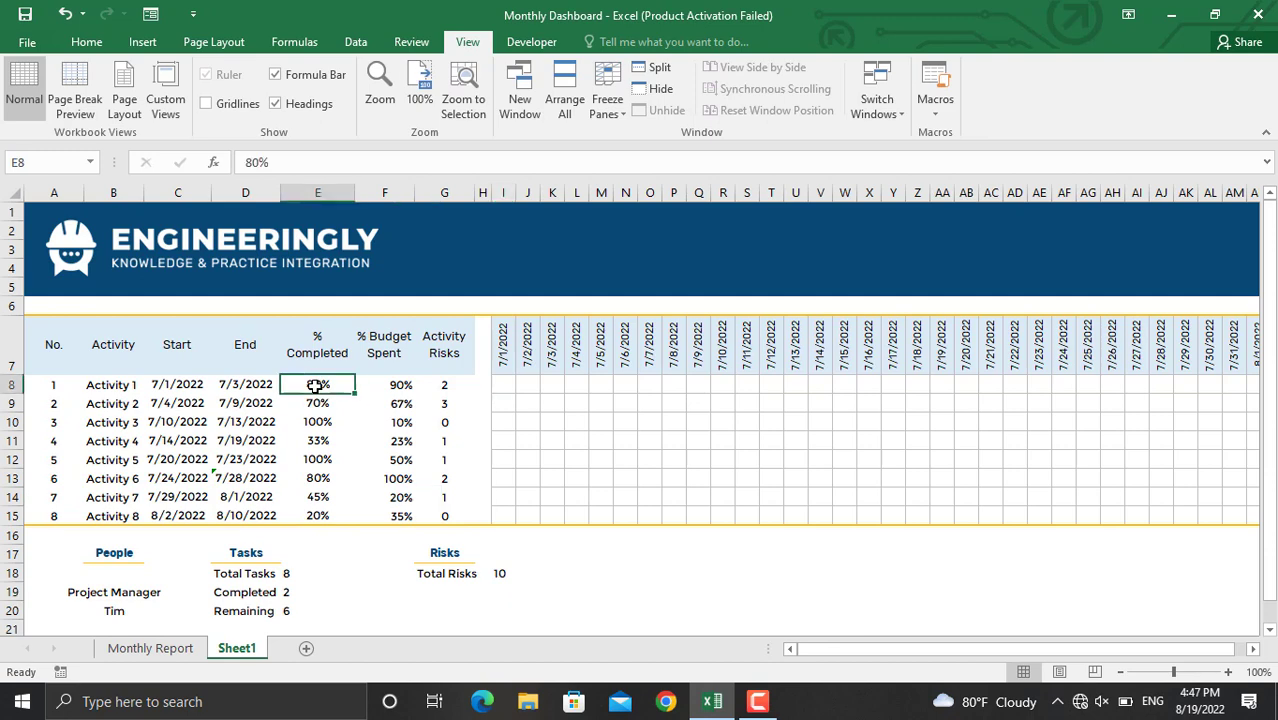
text(100)
key(Return)
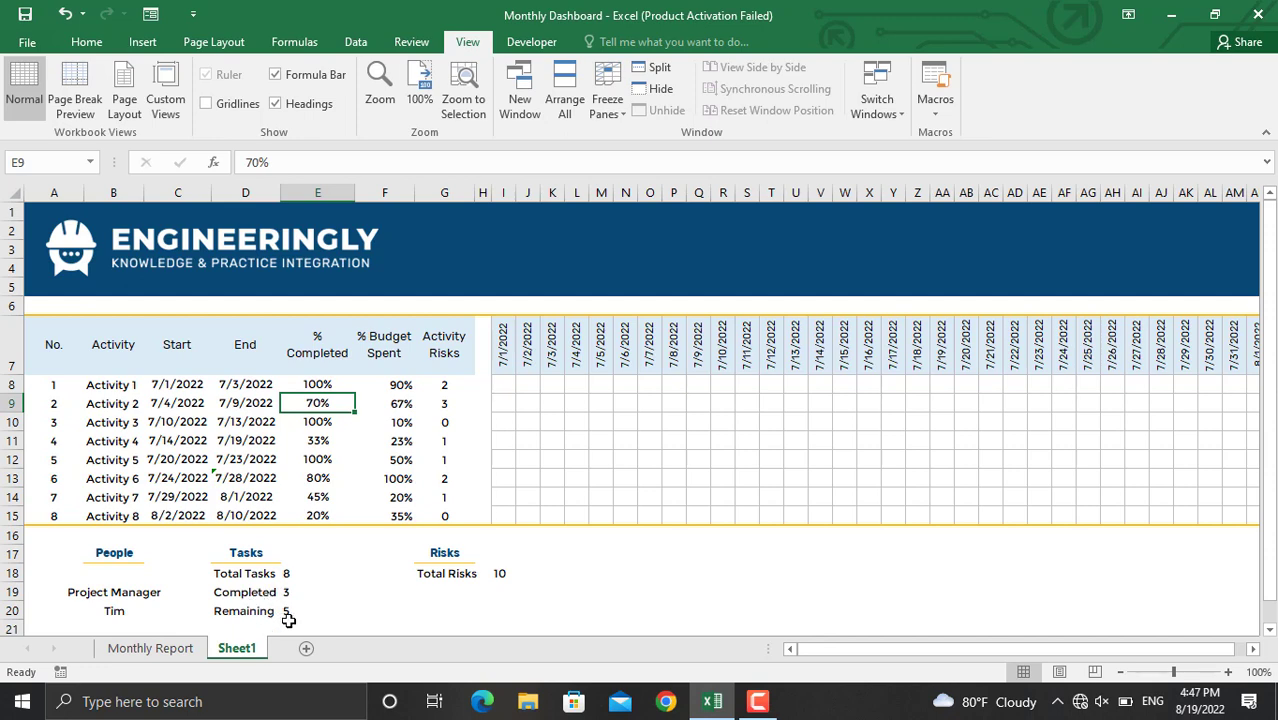
click(446, 421)
text(2)
key(Return)
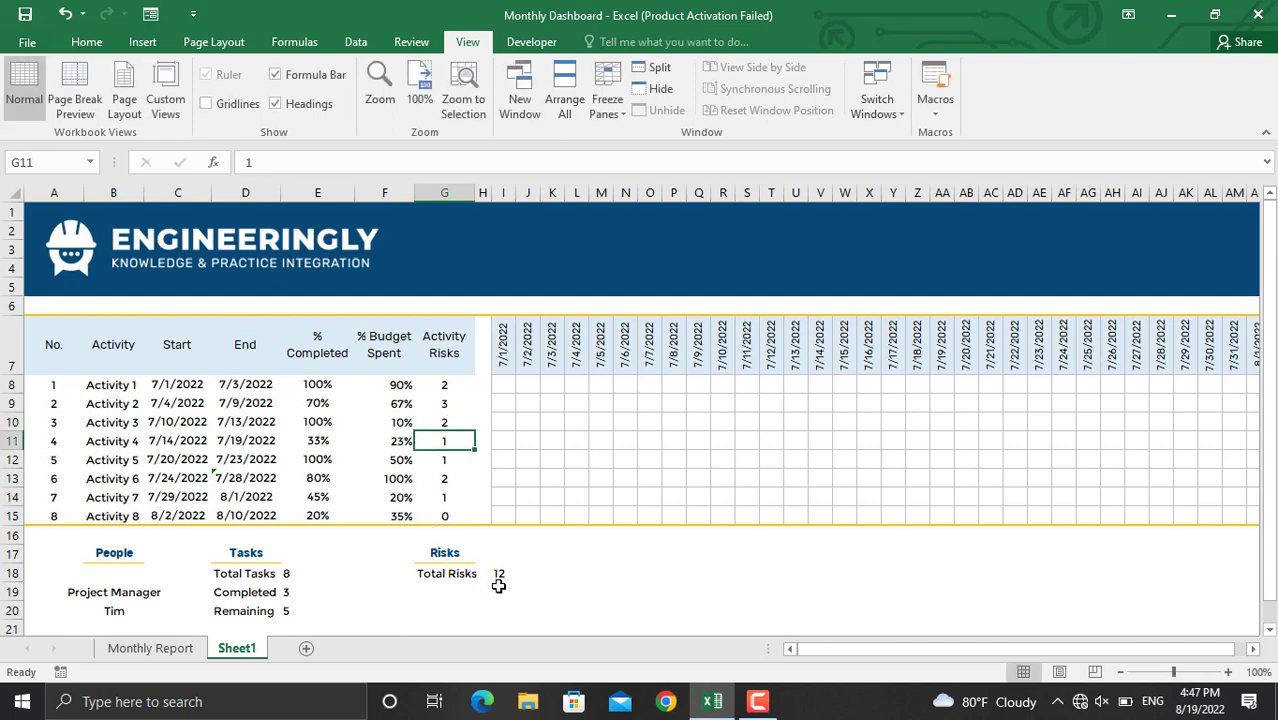
click(510, 386)
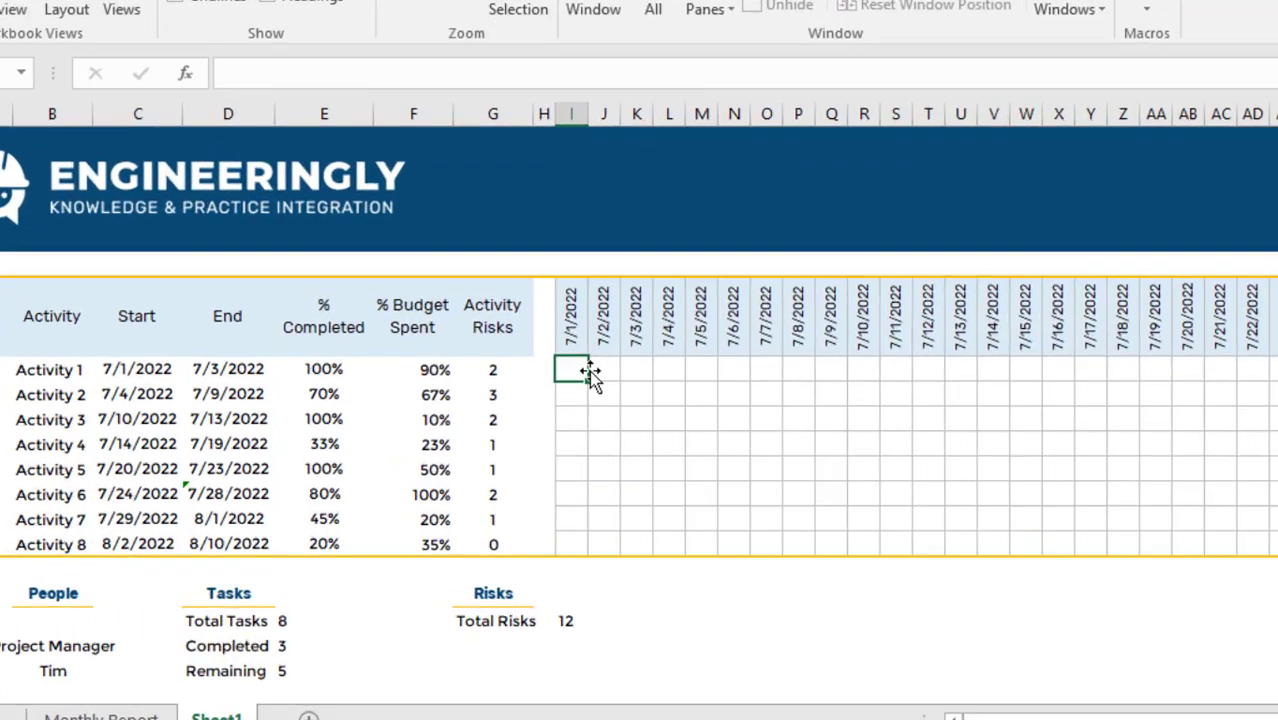
Start I8's formula with =IF(AND(I$7>=$C8, testing the date against Activity 1's start.
text(=)
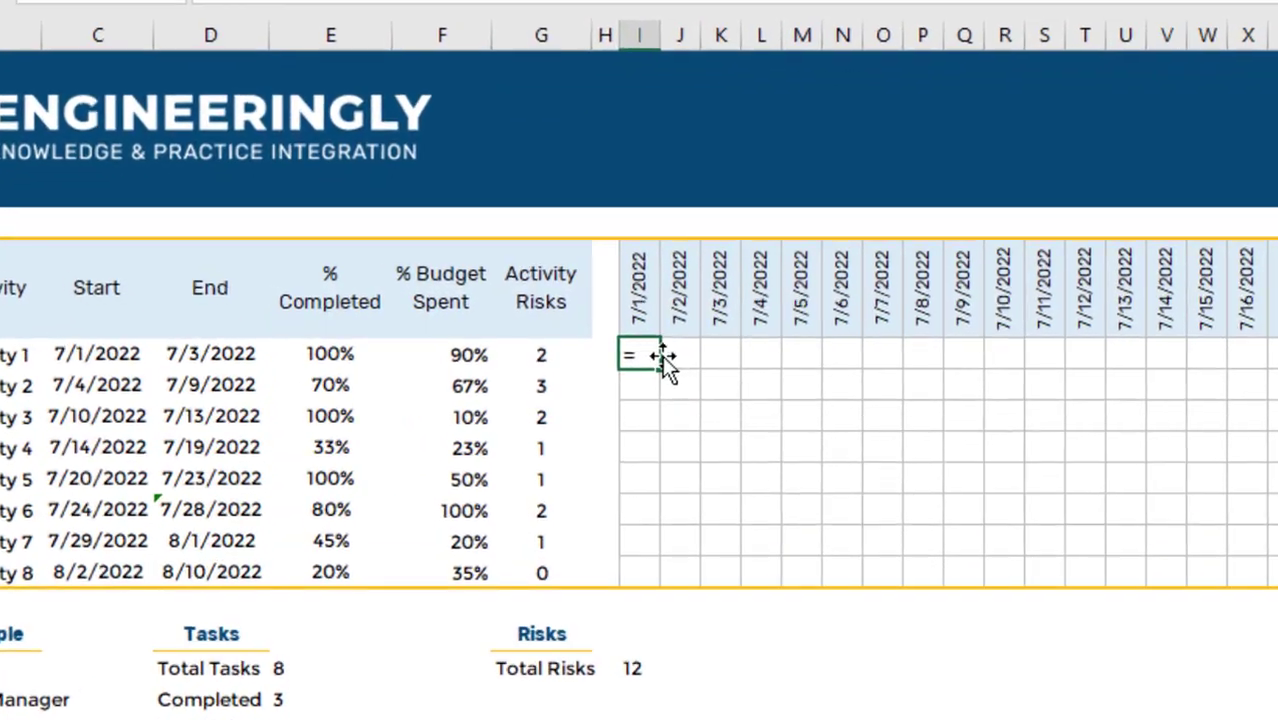
text(if(an)
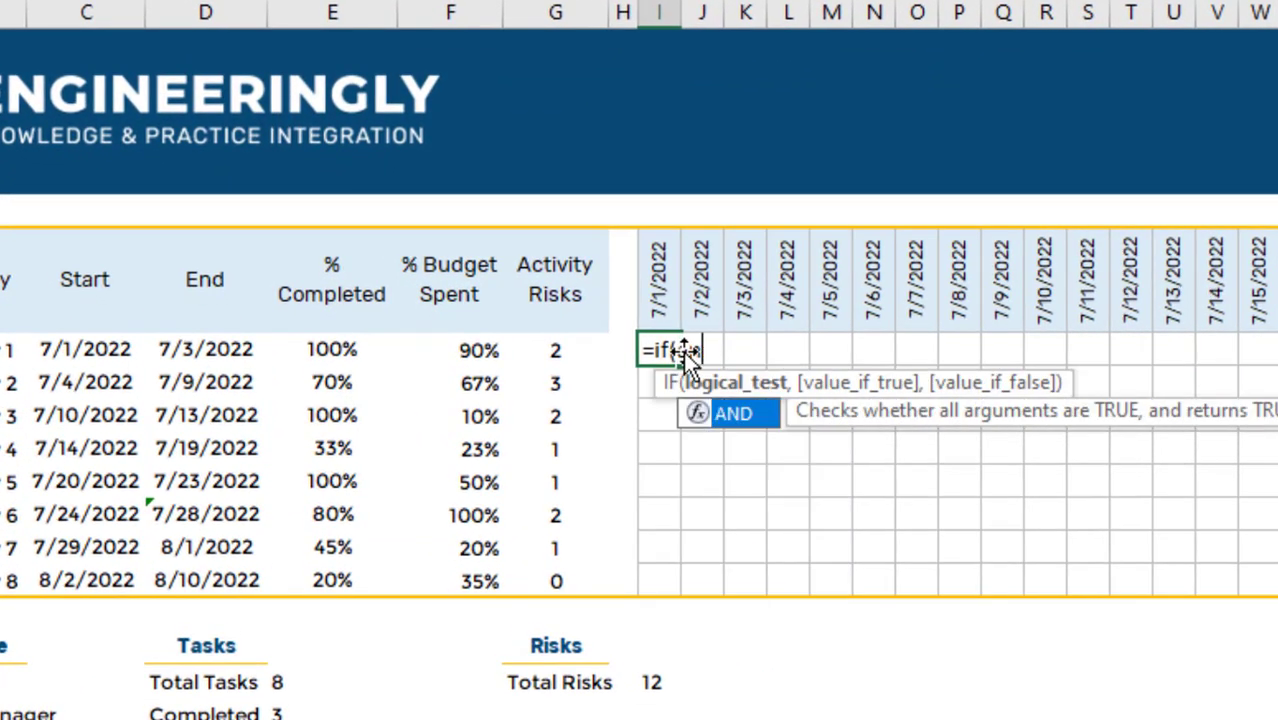
text(d()
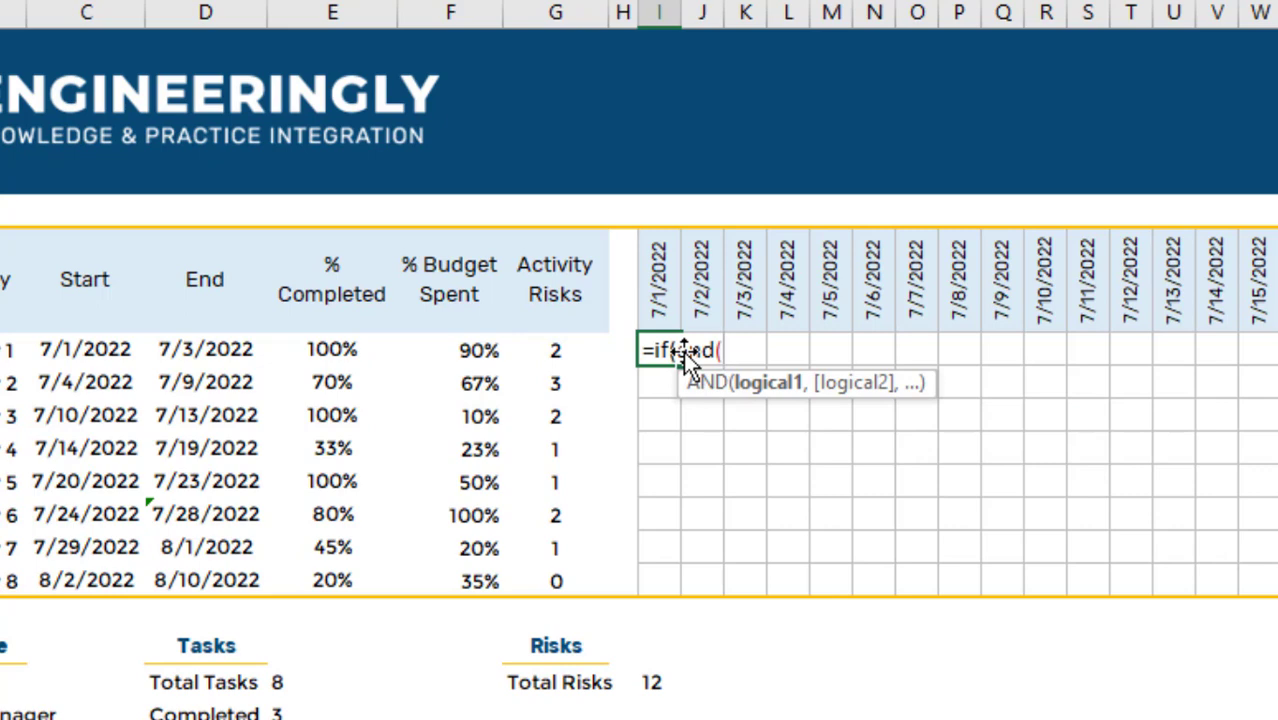
click(657, 284)
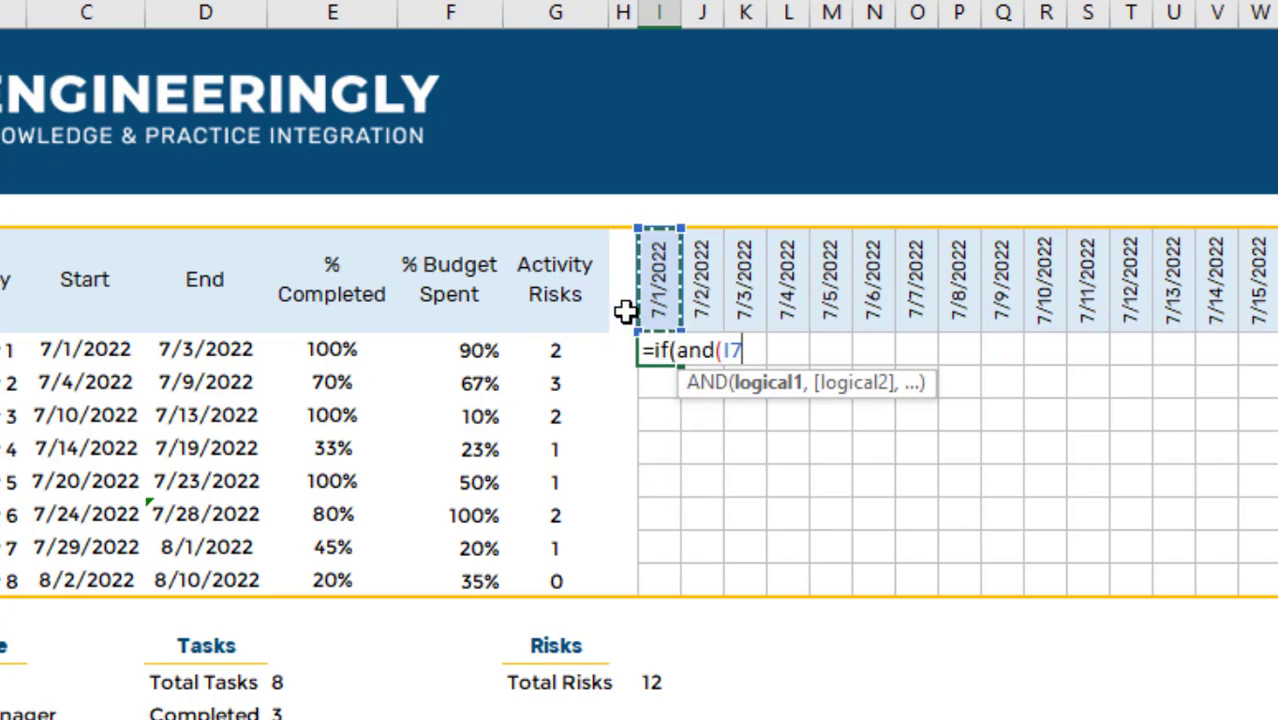
key(BackSpace)
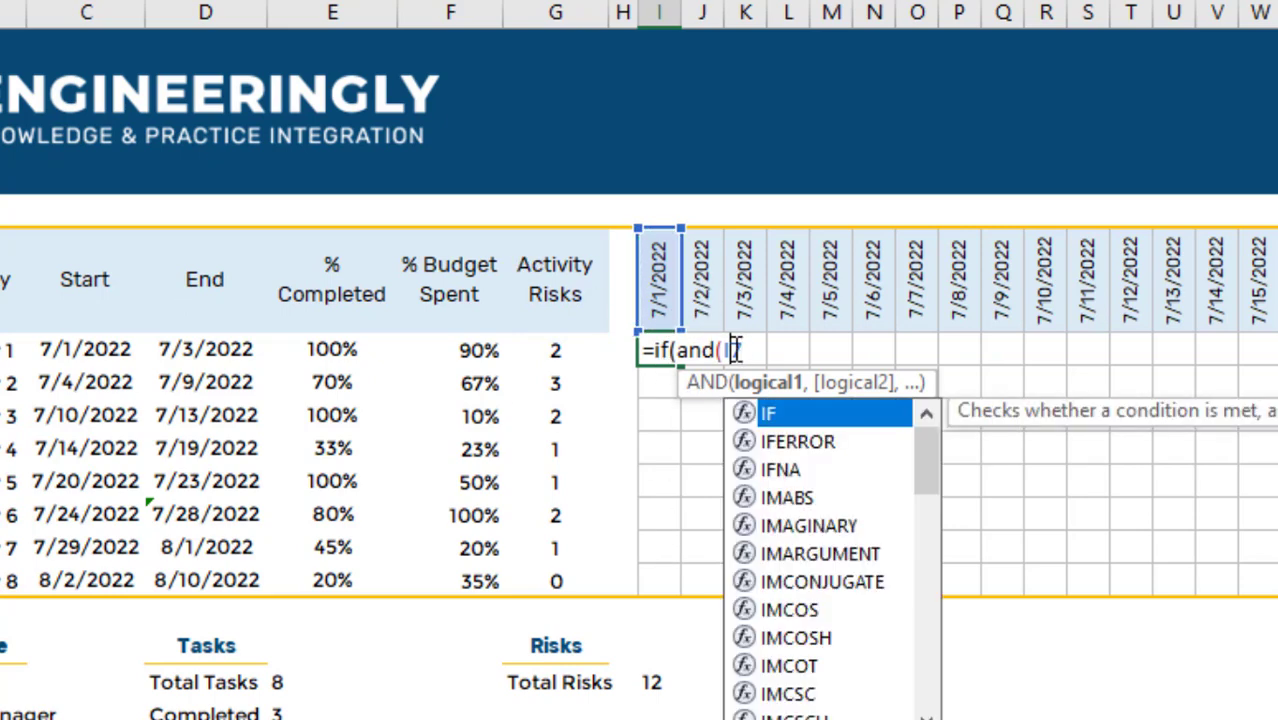
text($7)
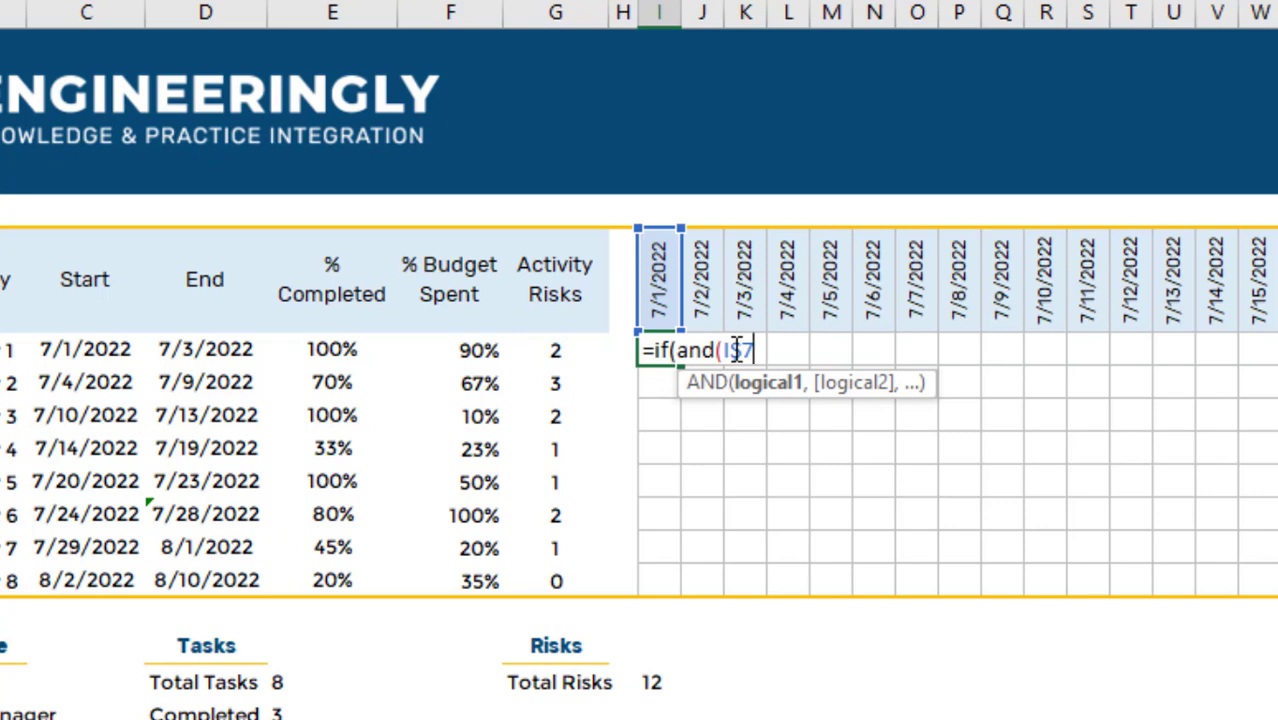
text(>=)
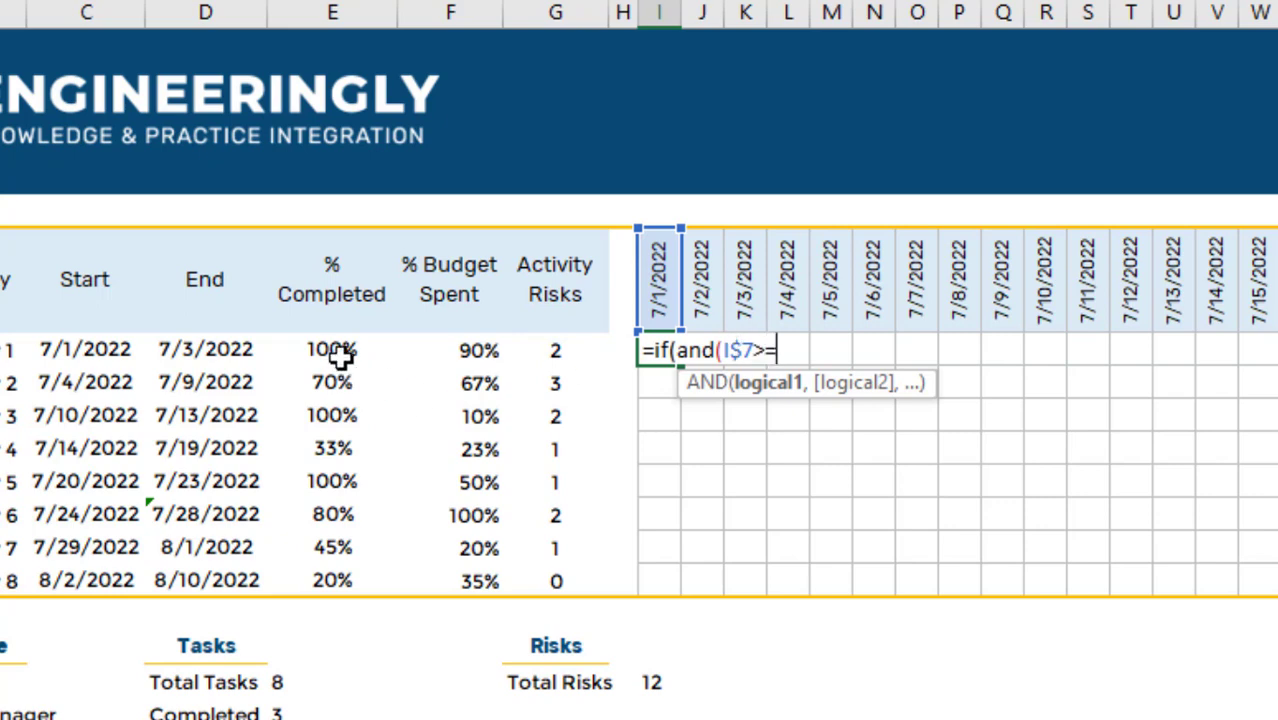
click(63, 352)
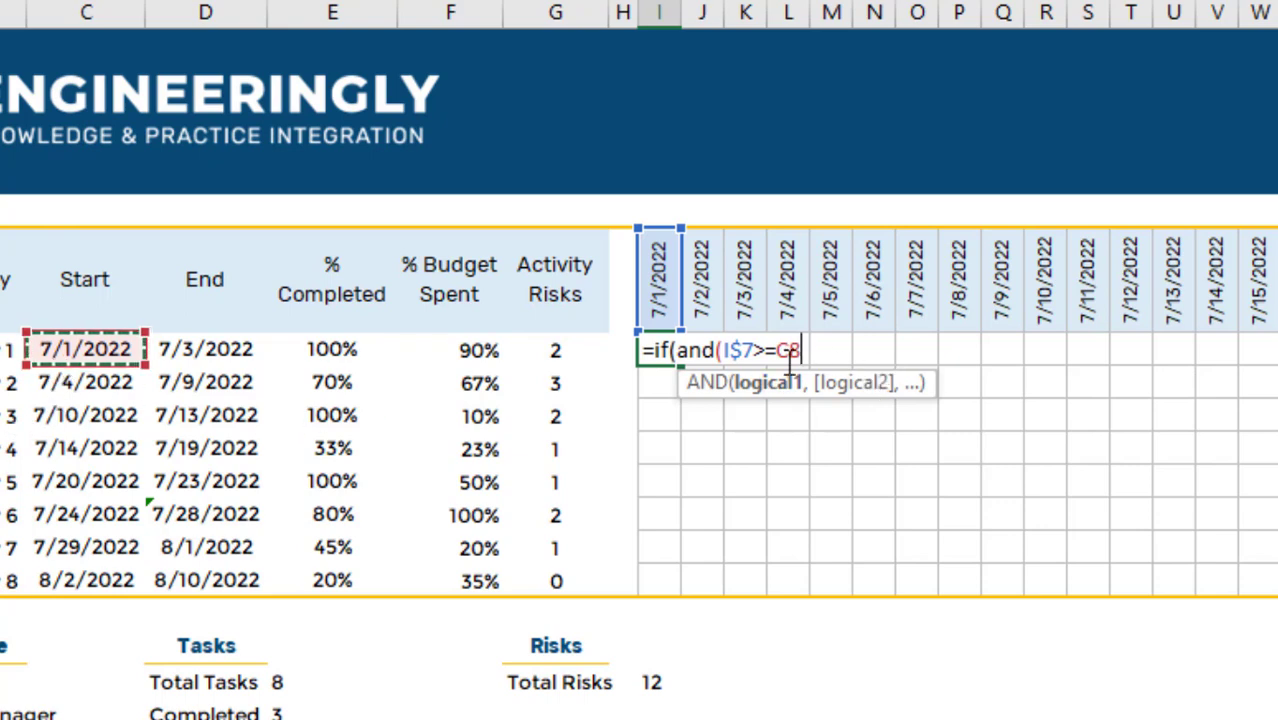
click(781, 350)
text($)
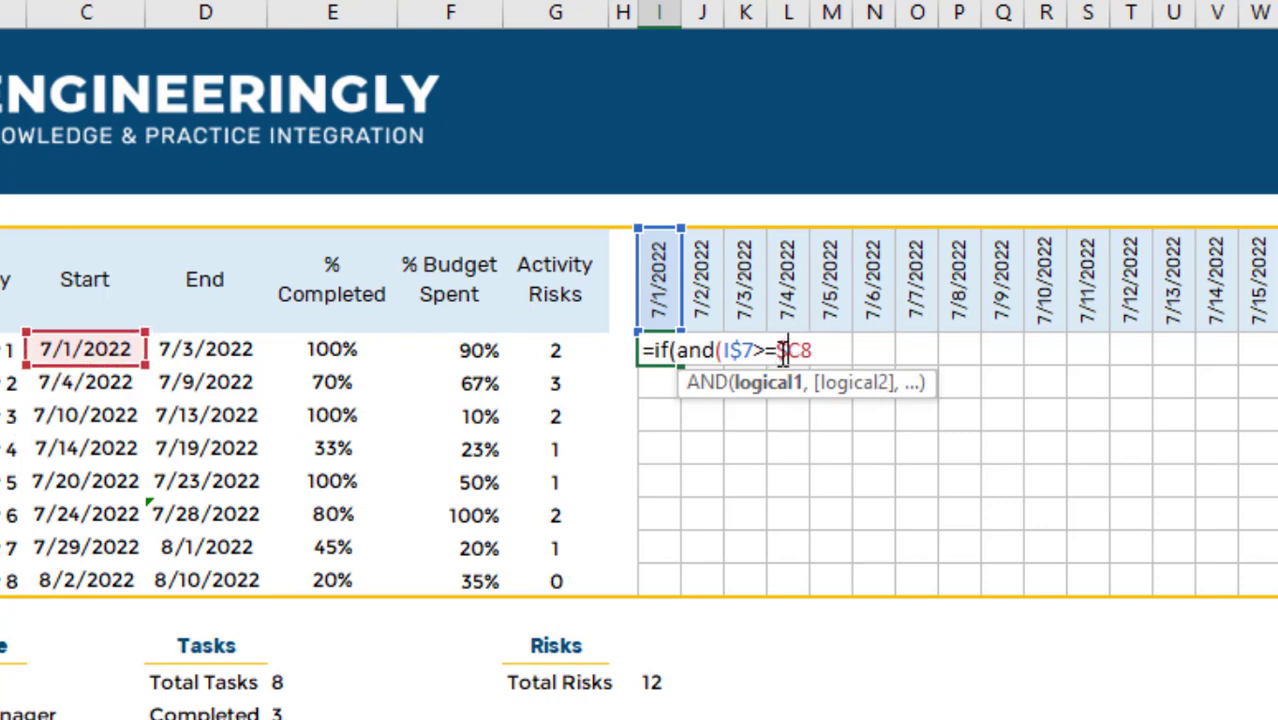
click(814, 350)
Complete it as =IF(AND(I$7>=$C8,I$7<=$D8),"X","") to check the end date too.
text(,)
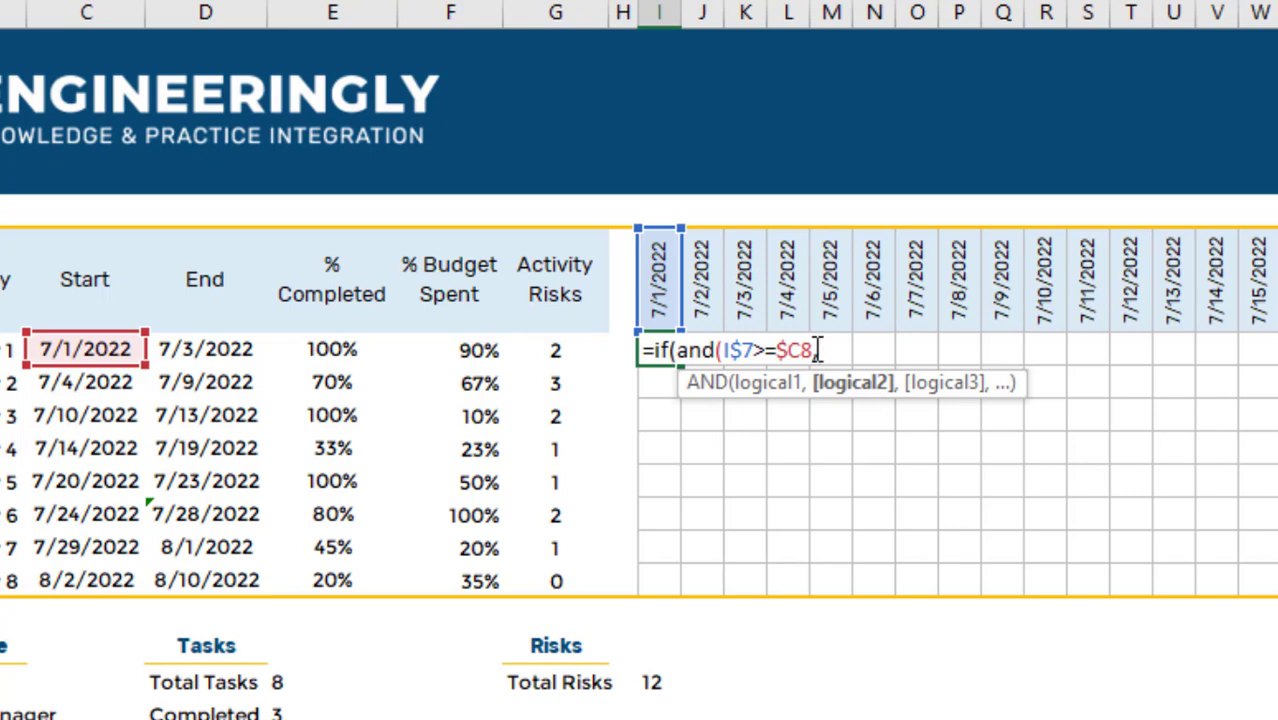
click(661, 262)
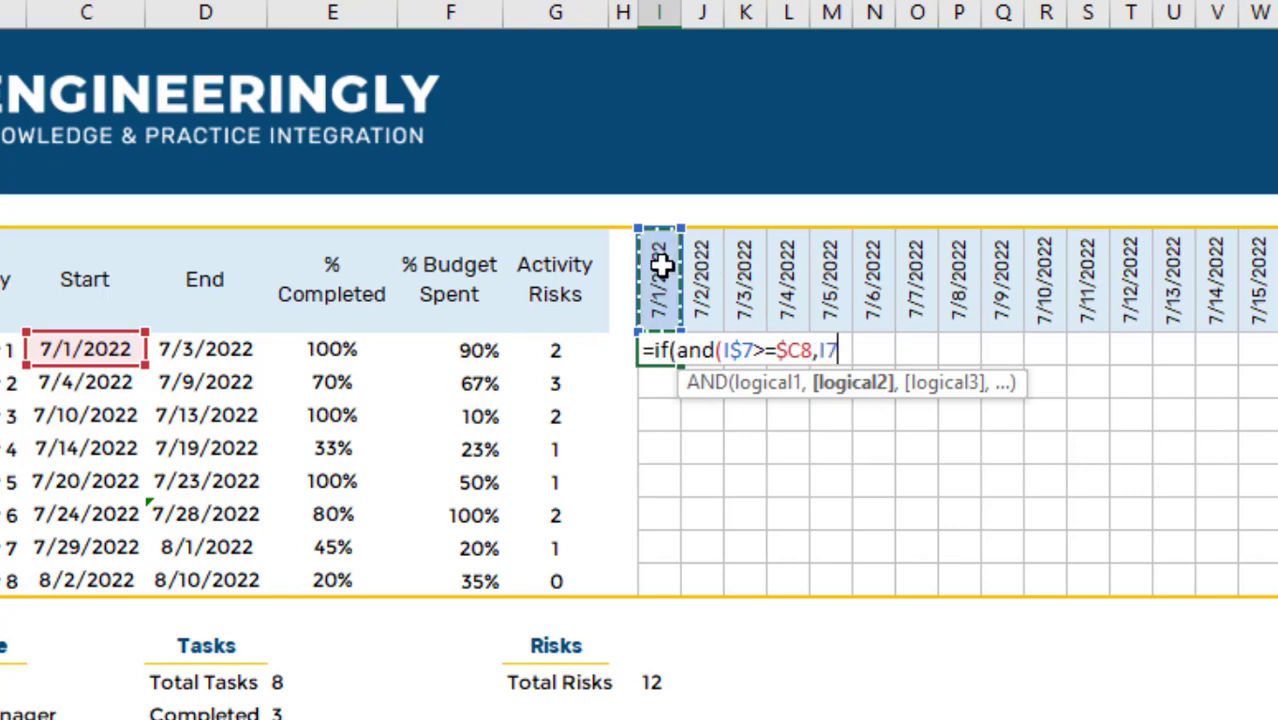
click(826, 350)
text($)
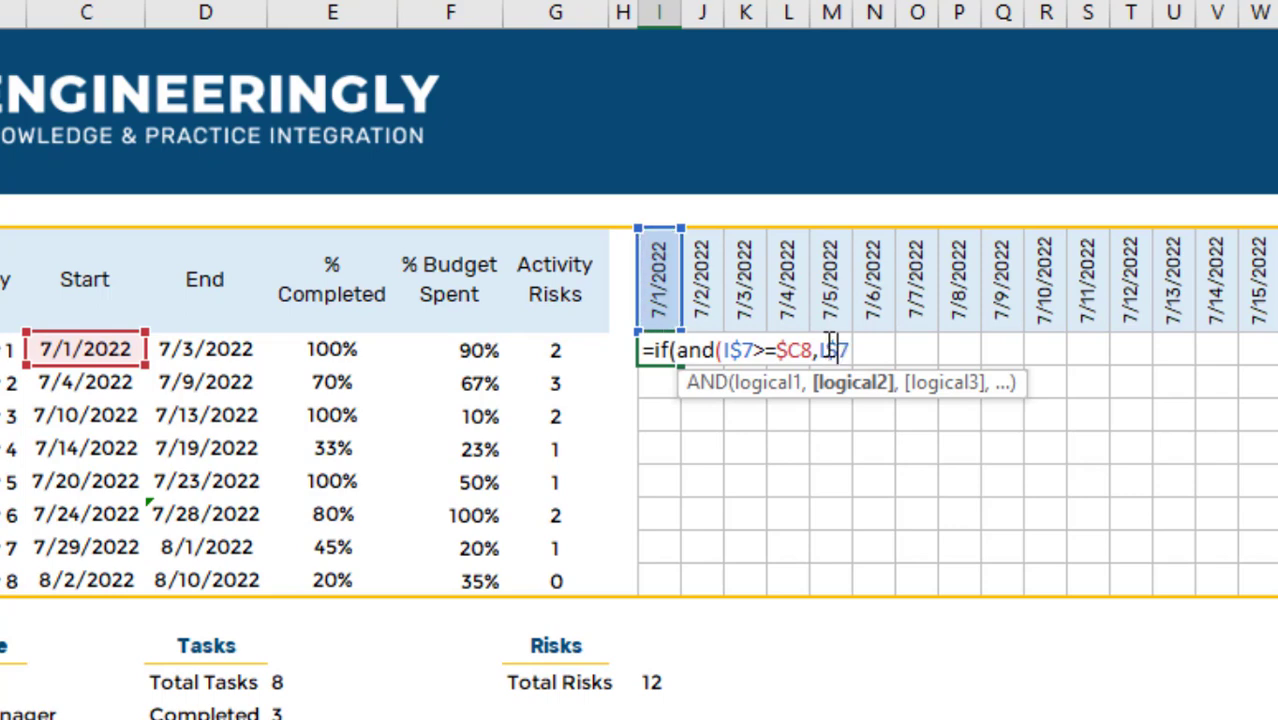
click(846, 350)
text(<=)
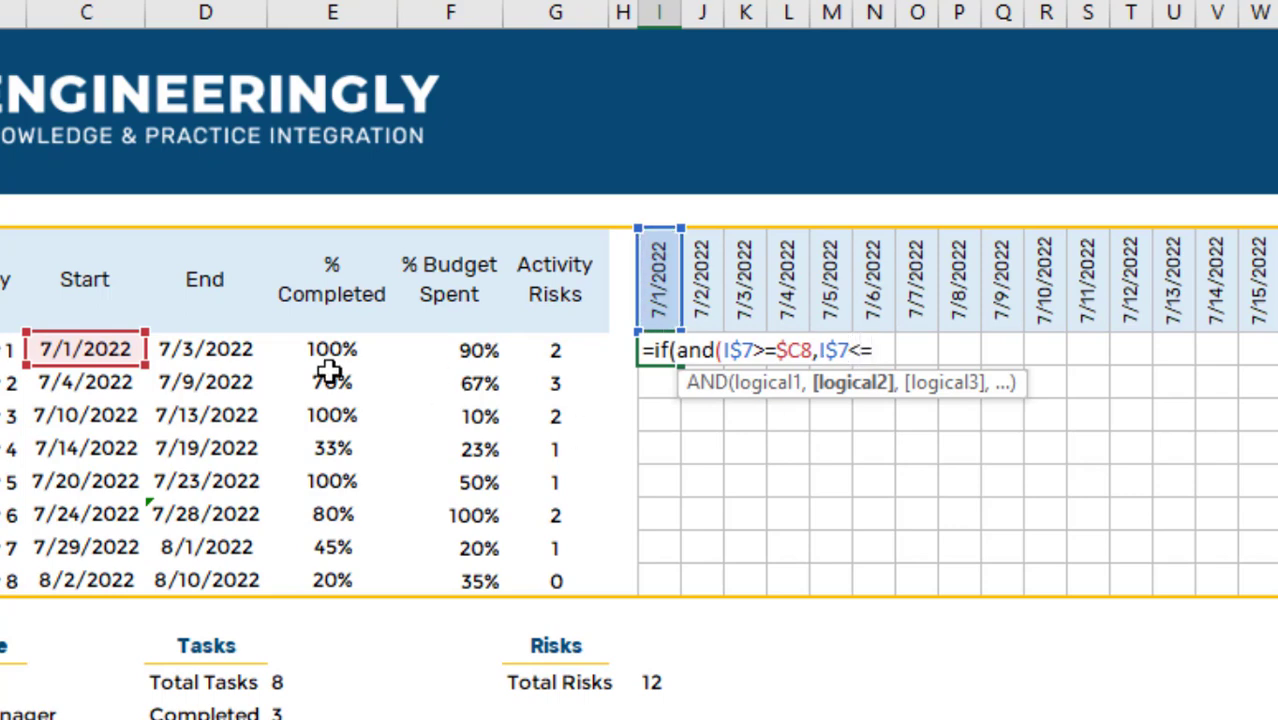
click(230, 345)
click(874, 350)
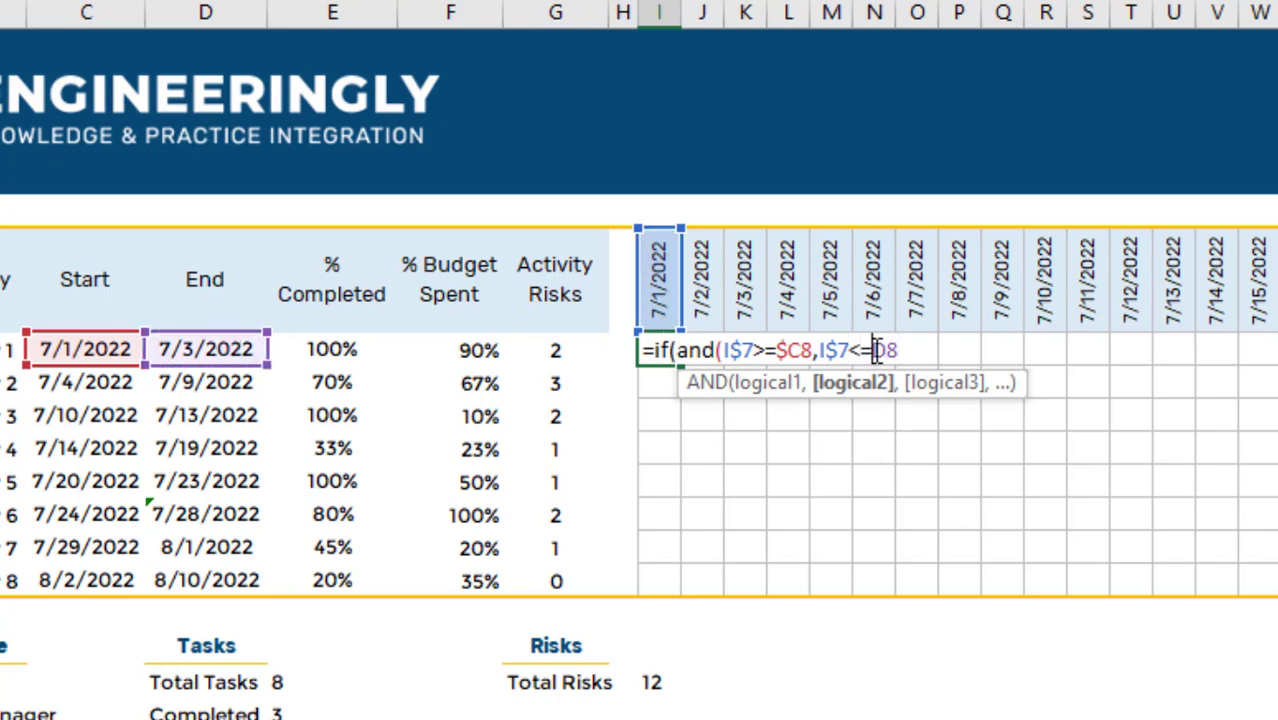
text($D8),)
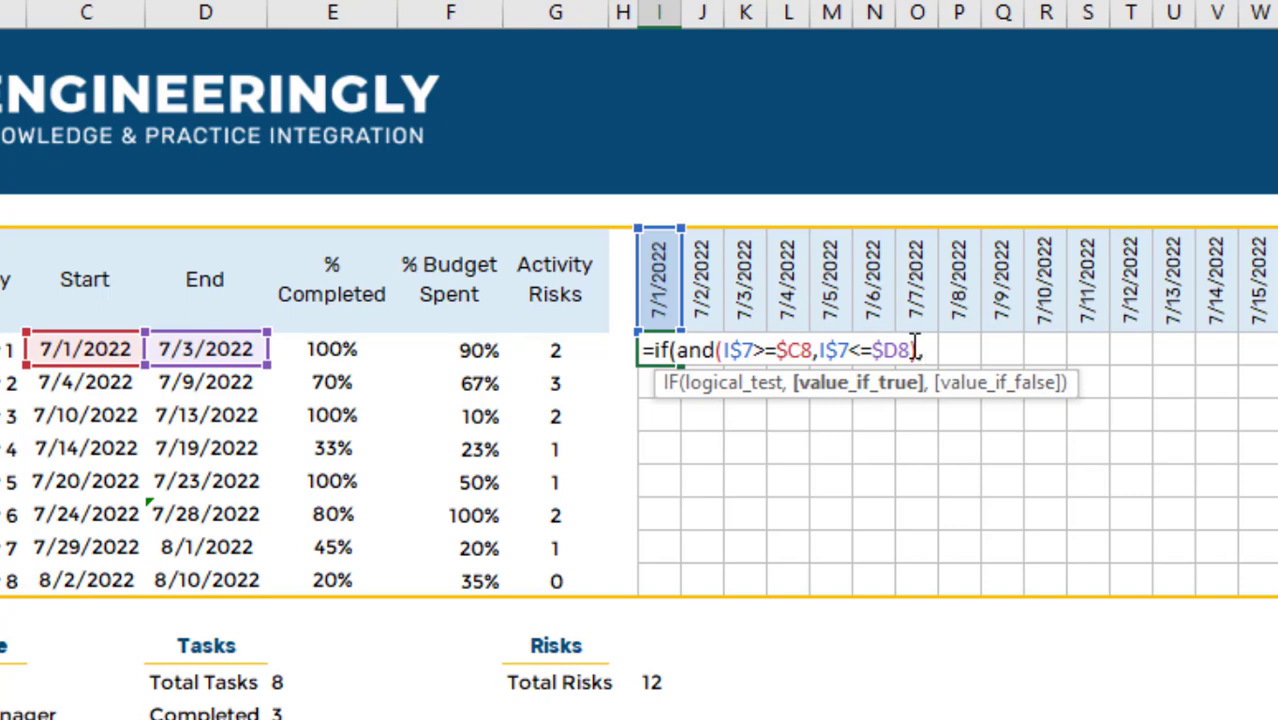
text("X",)
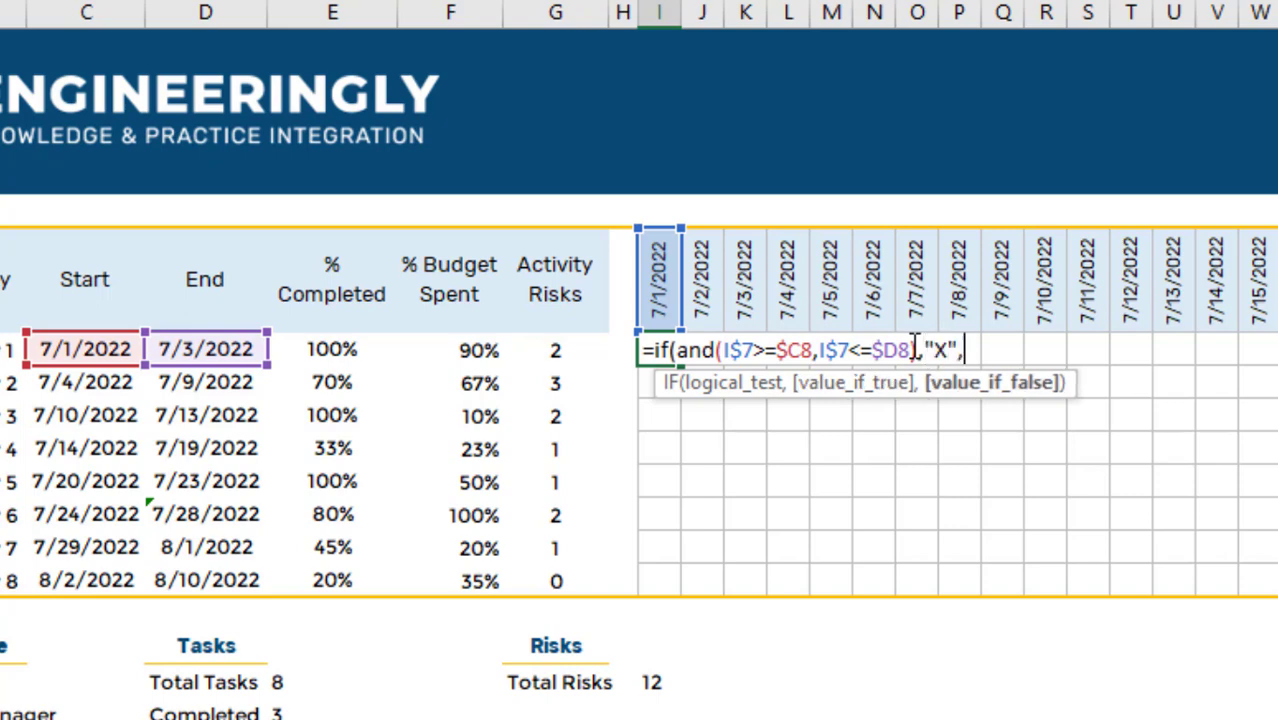
text(""))
Fill I8's date-check formula through I8:AW15 and select the whole timeline grid.
key(Return)
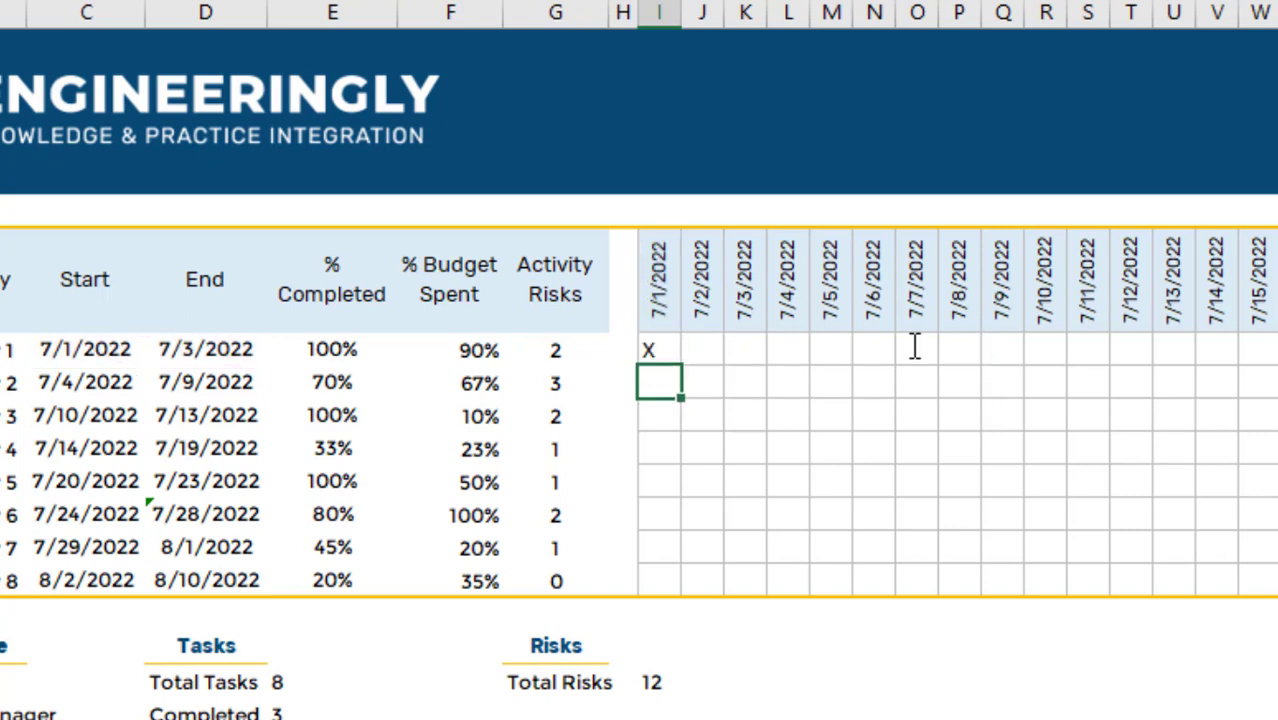
click(659, 351)
drag(515, 393, 1152, 522)
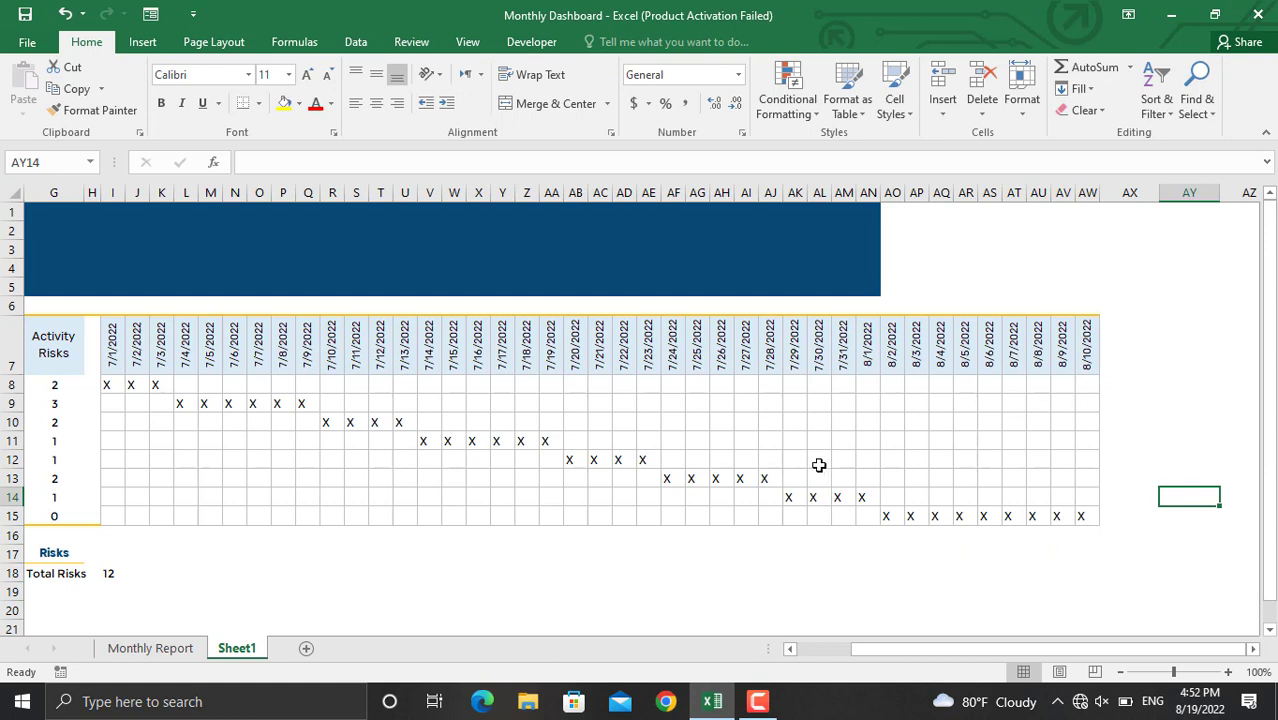
scroll(559, 417, left, 3)
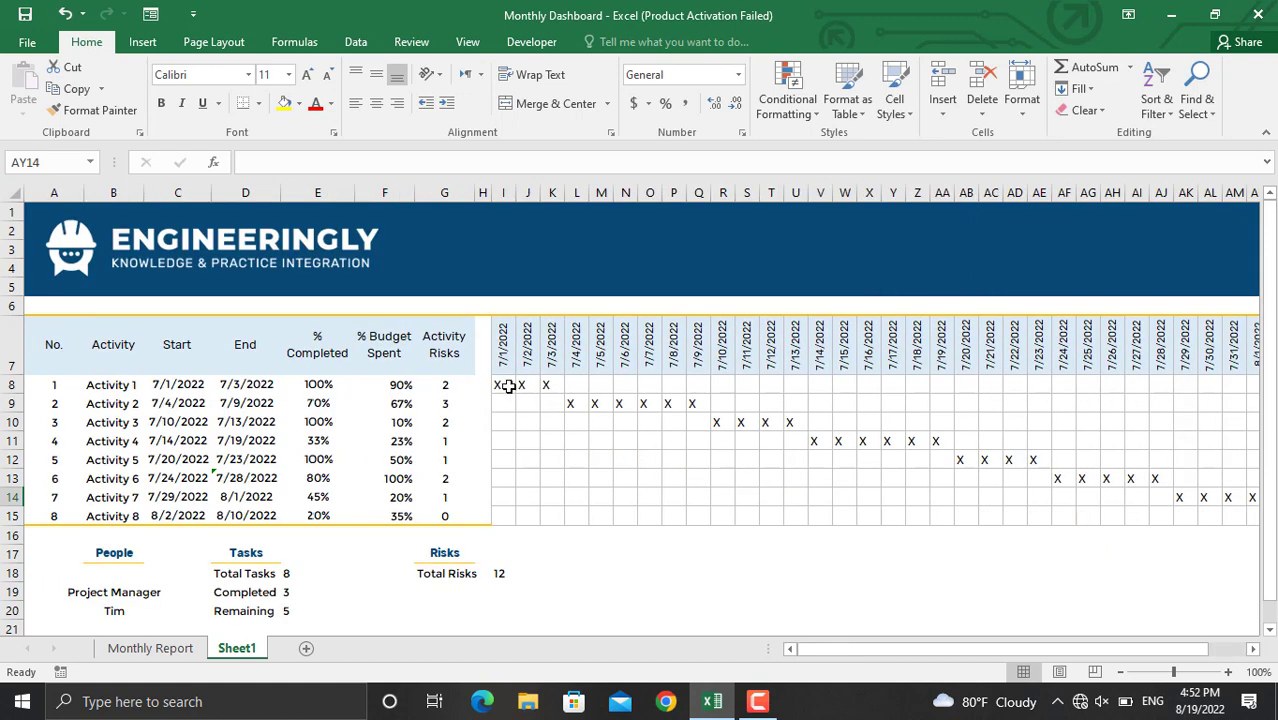
drag(508, 386, 1143, 513)
Add an Equal To "X" highlight rule with gray font color and gray fill.
click(785, 98)
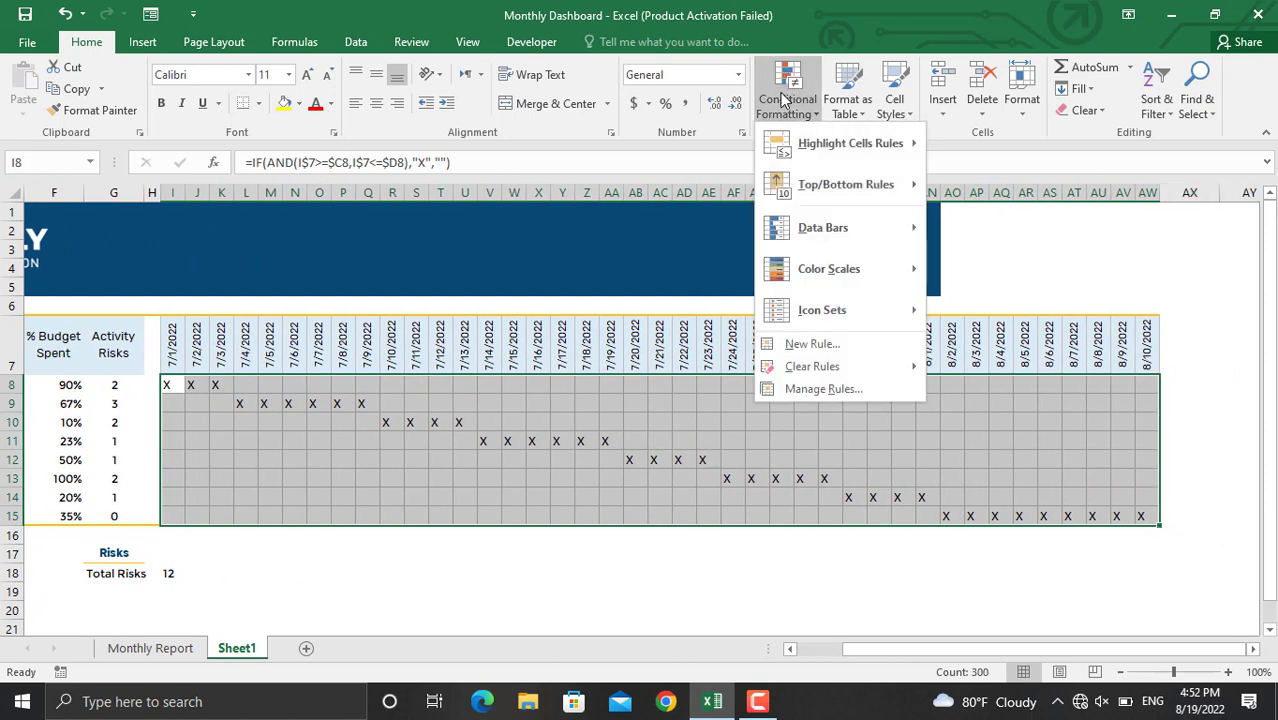
mouse_move(817, 148)
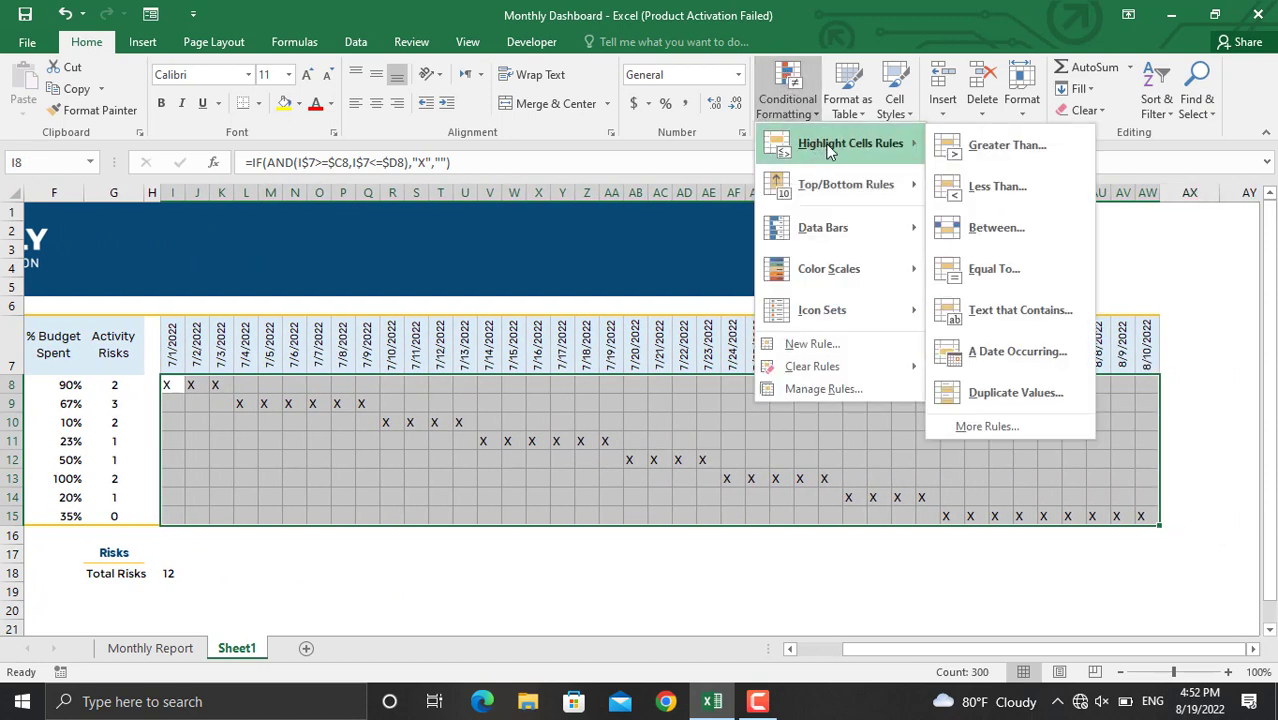
click(979, 270)
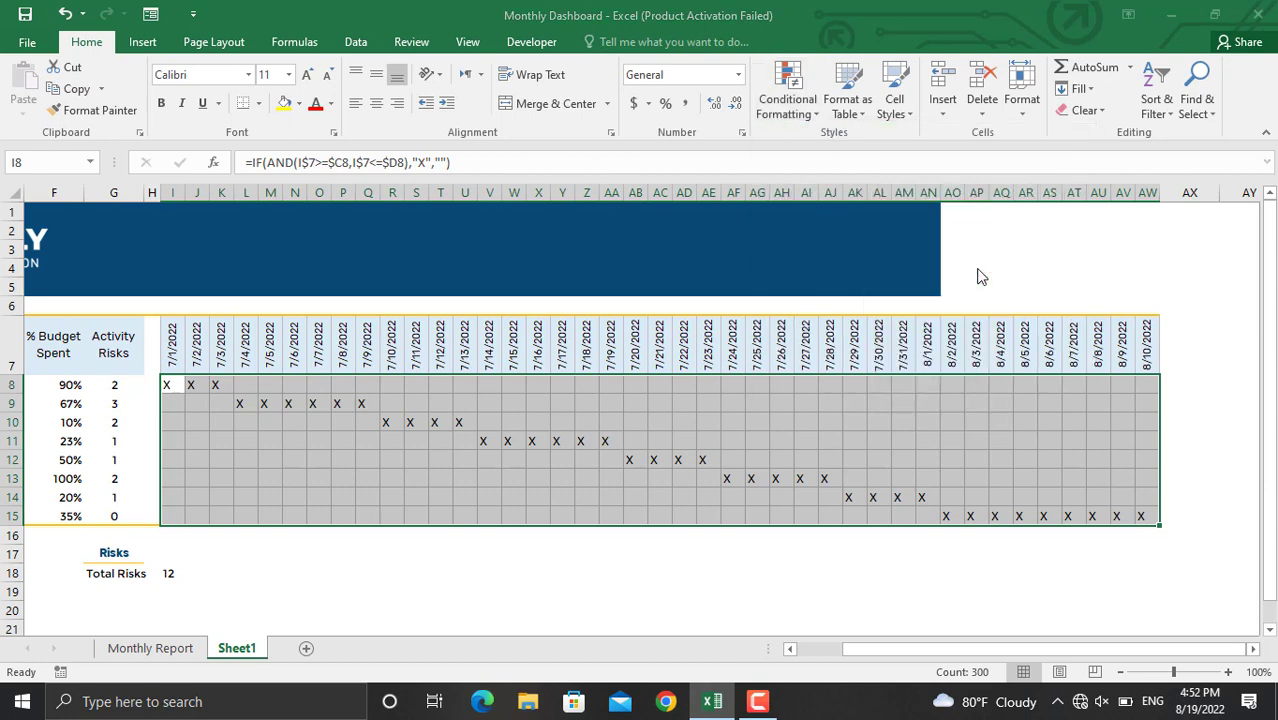
text(X)
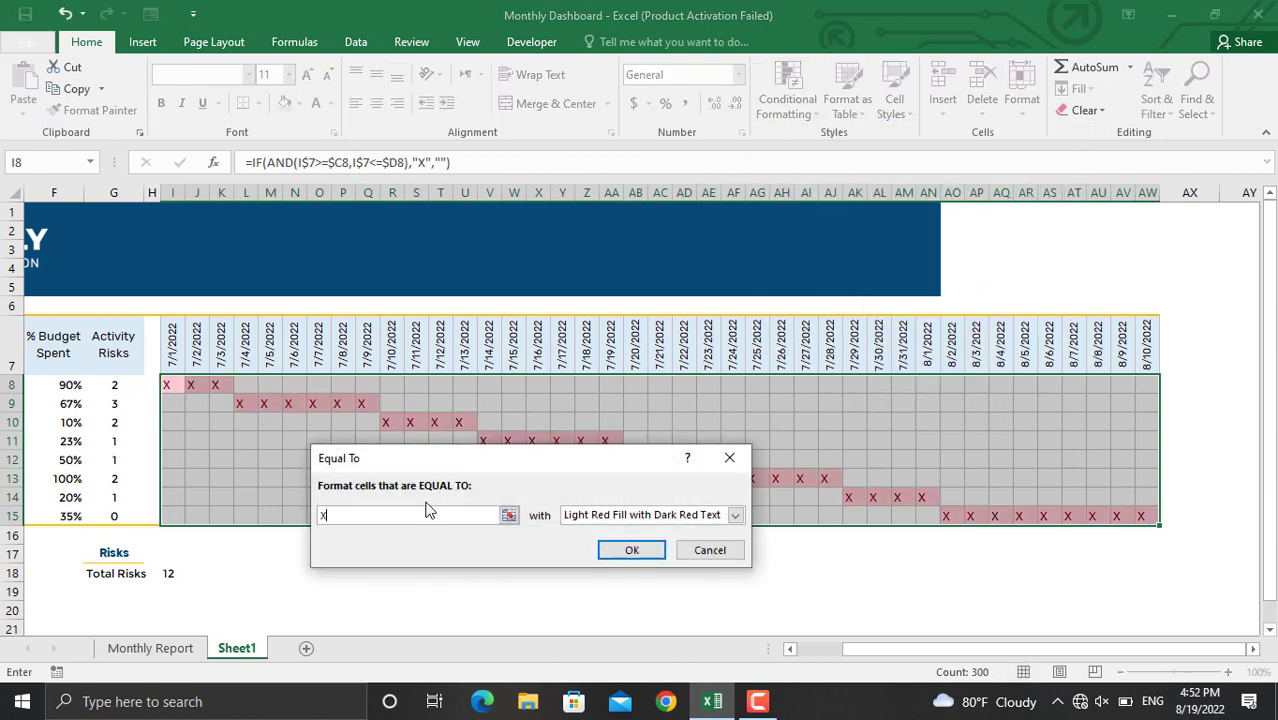
click(735, 515)
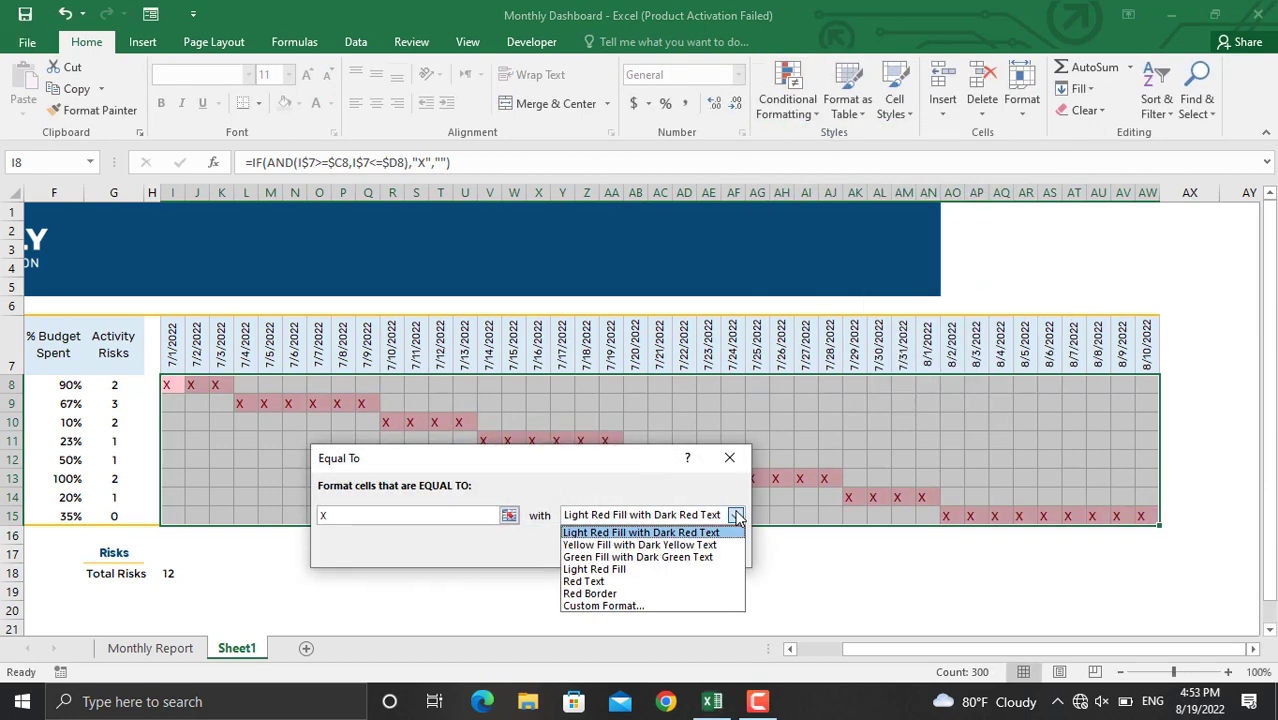
click(641, 607)
click(658, 411)
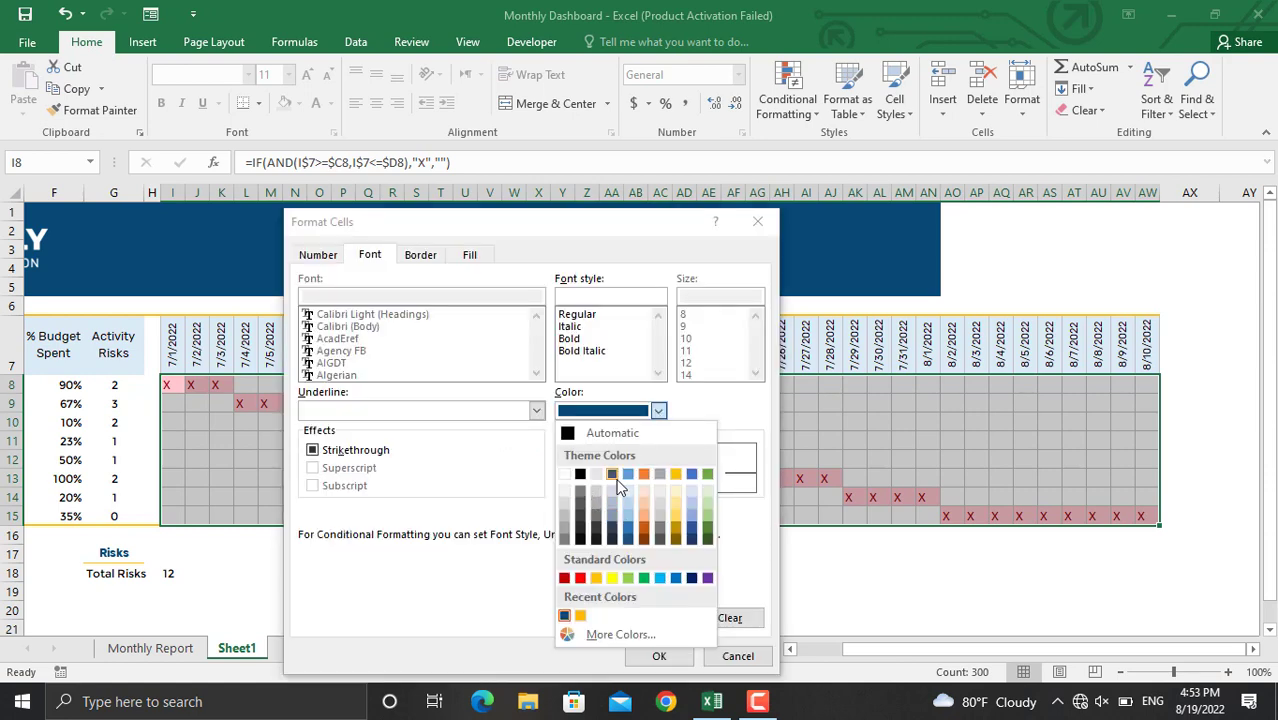
click(565, 527)
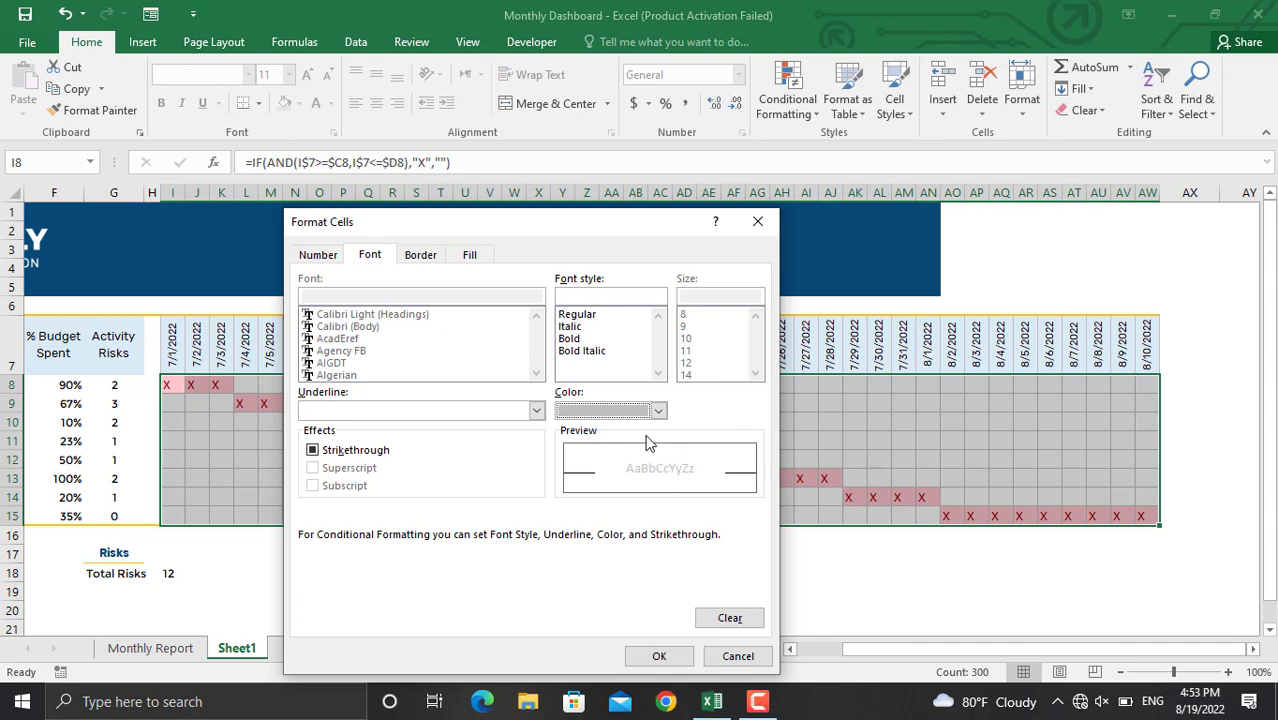
click(470, 254)
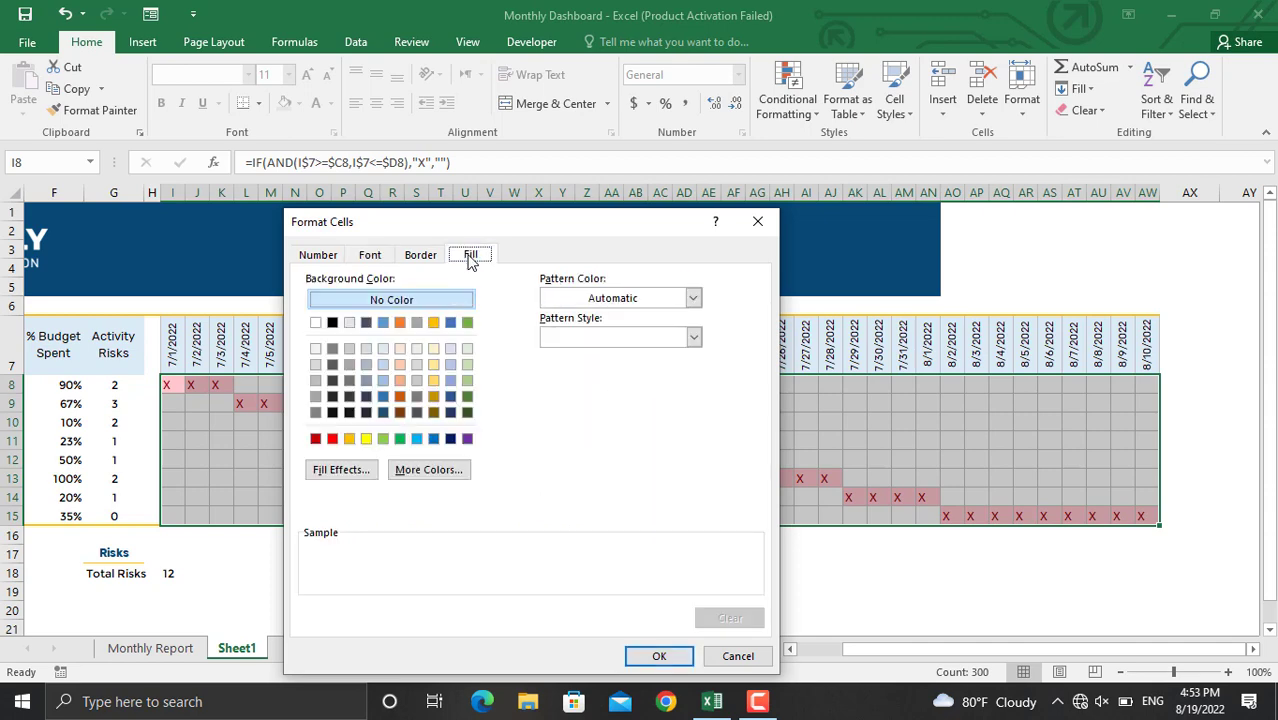
click(311, 381)
click(655, 660)
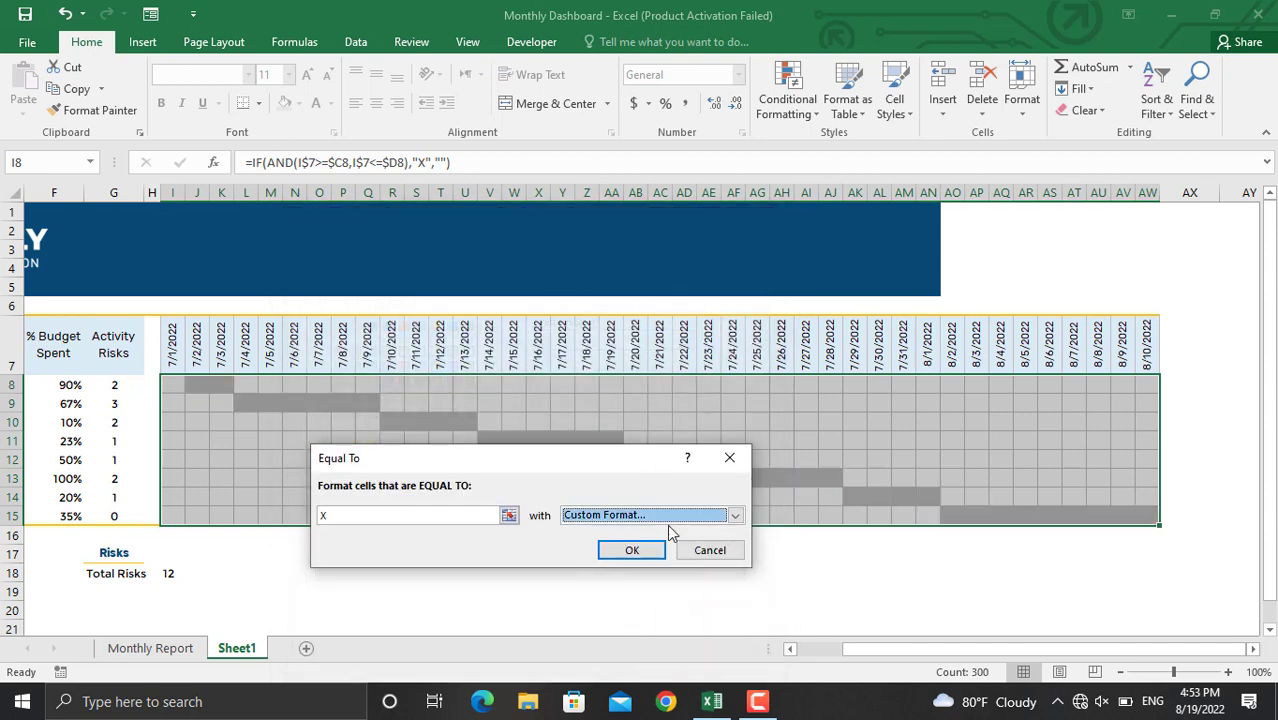
click(640, 553)
Select the % Completed values of the activity table.
scroll(322, 436, left, 3)
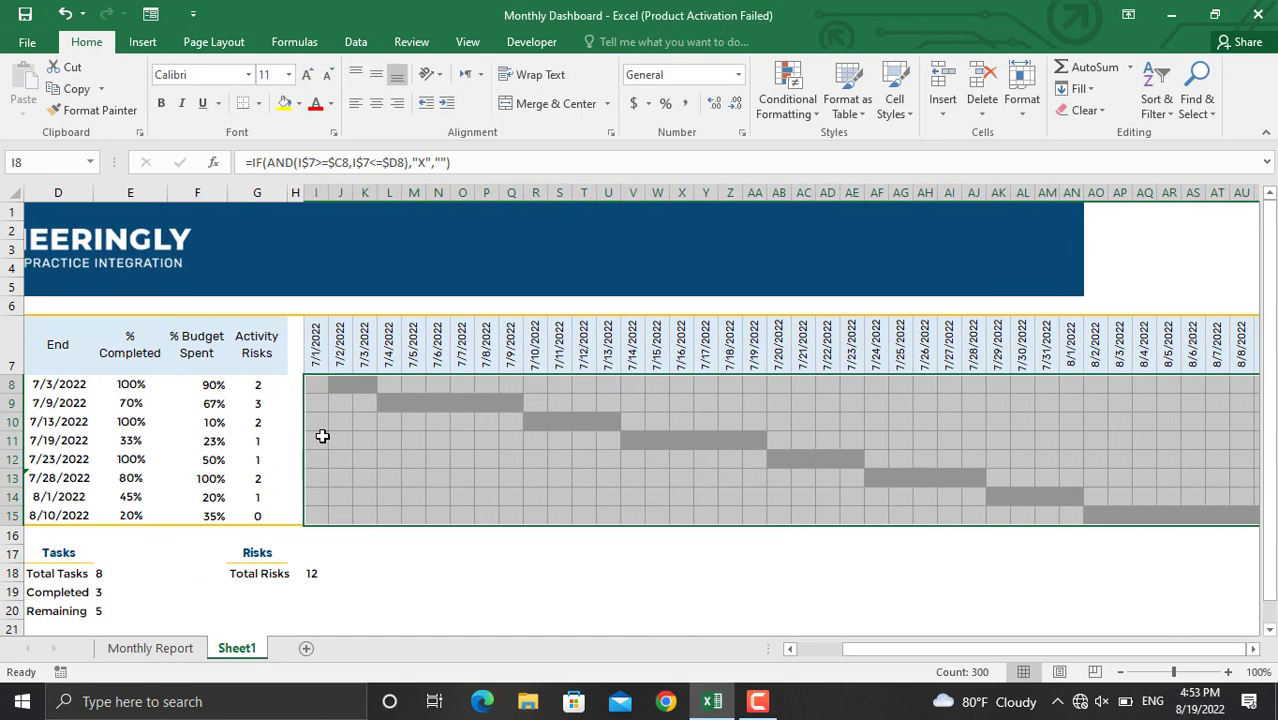
click(320, 437)
scroll(434, 422, left, 3)
scroll(436, 425, left, 2)
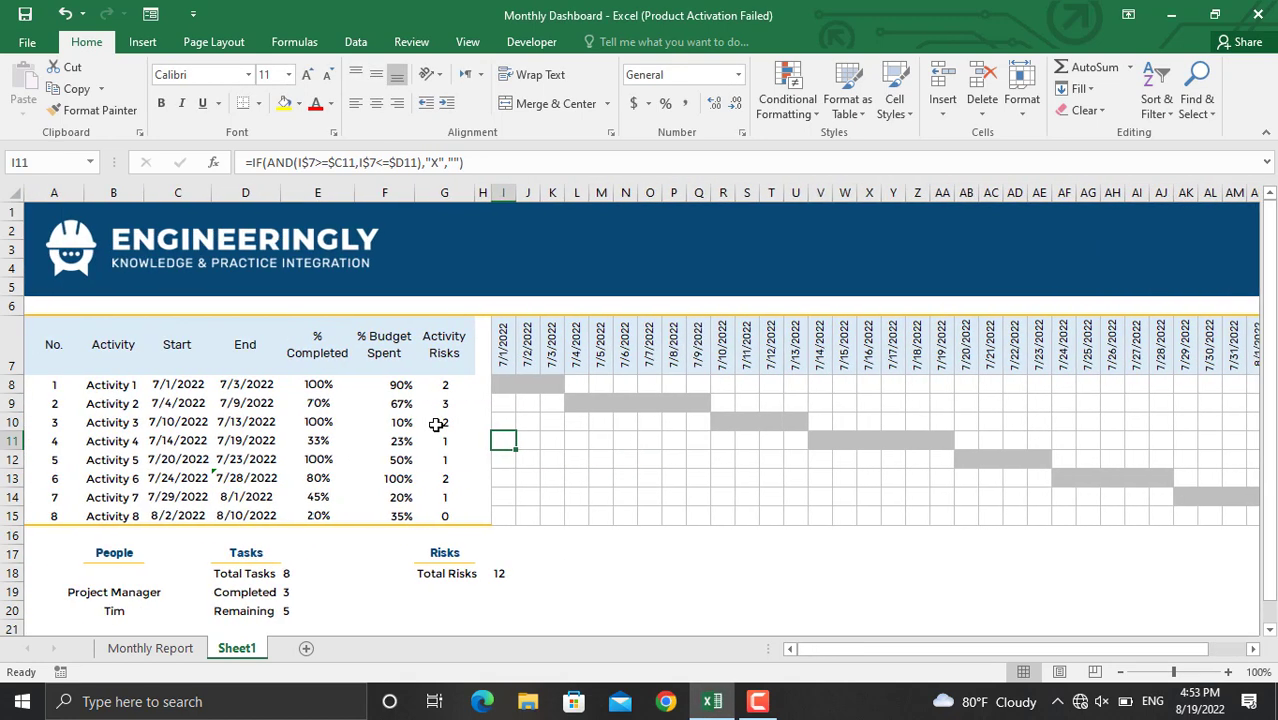
drag(324, 385, 321, 516)
Apply a 3-dot icon set with 75% and 50% percent thresholds, showing icons only.
click(787, 106)
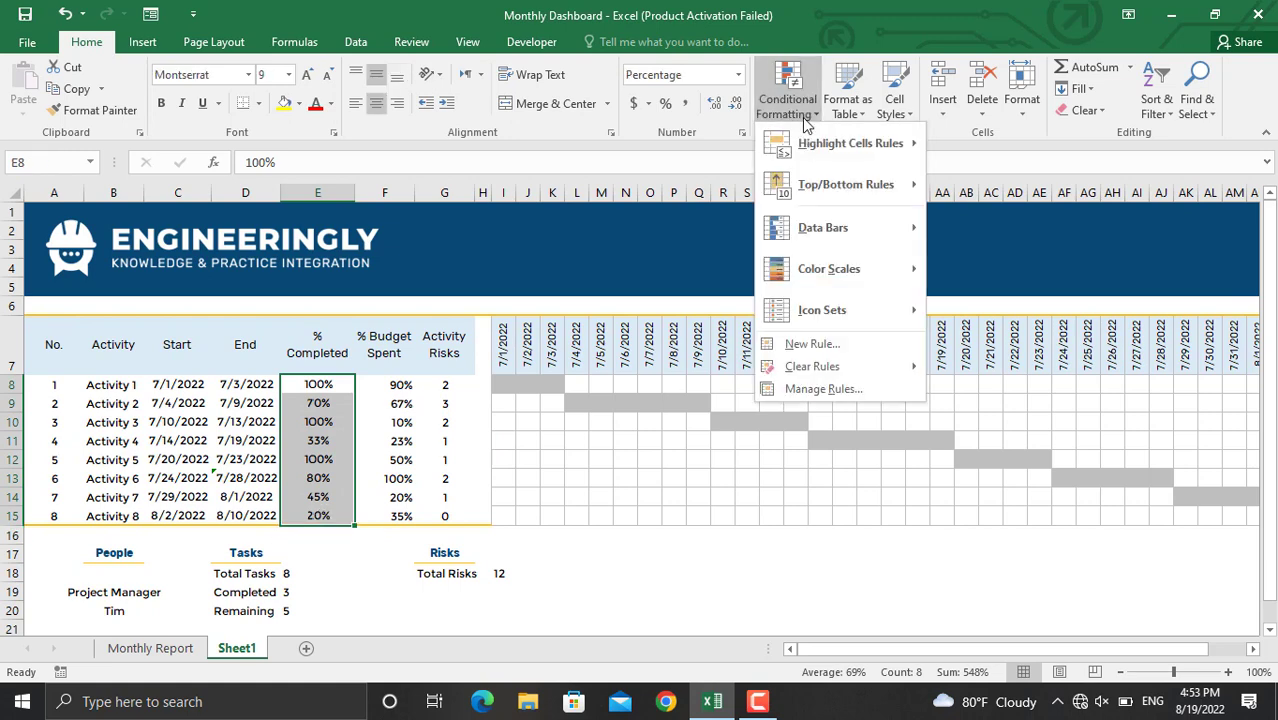
mouse_move(838, 318)
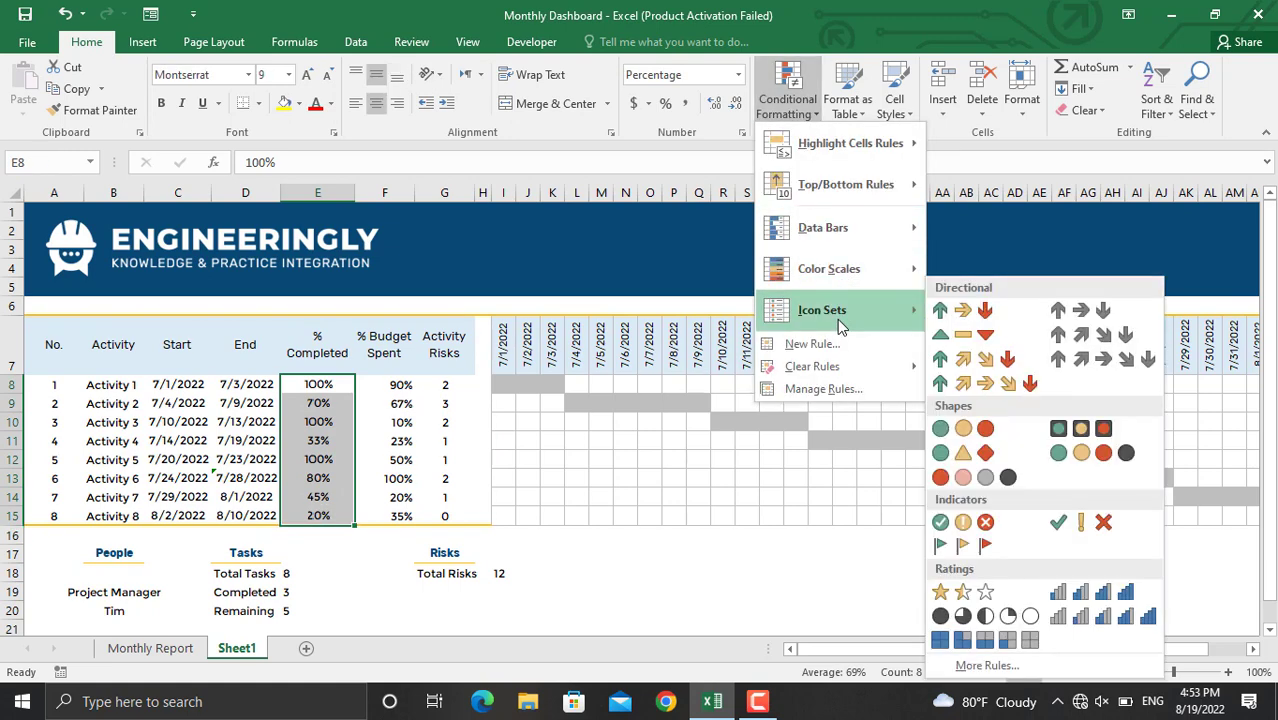
click(984, 665)
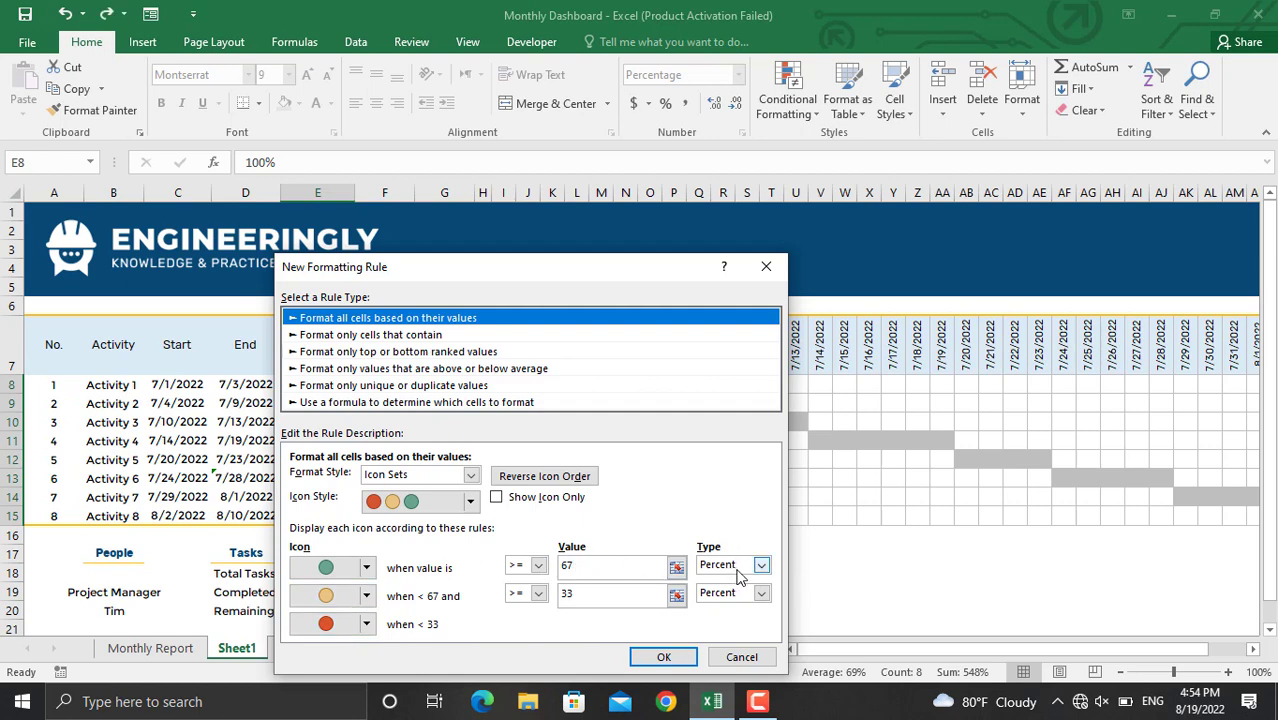
double_click(585, 565)
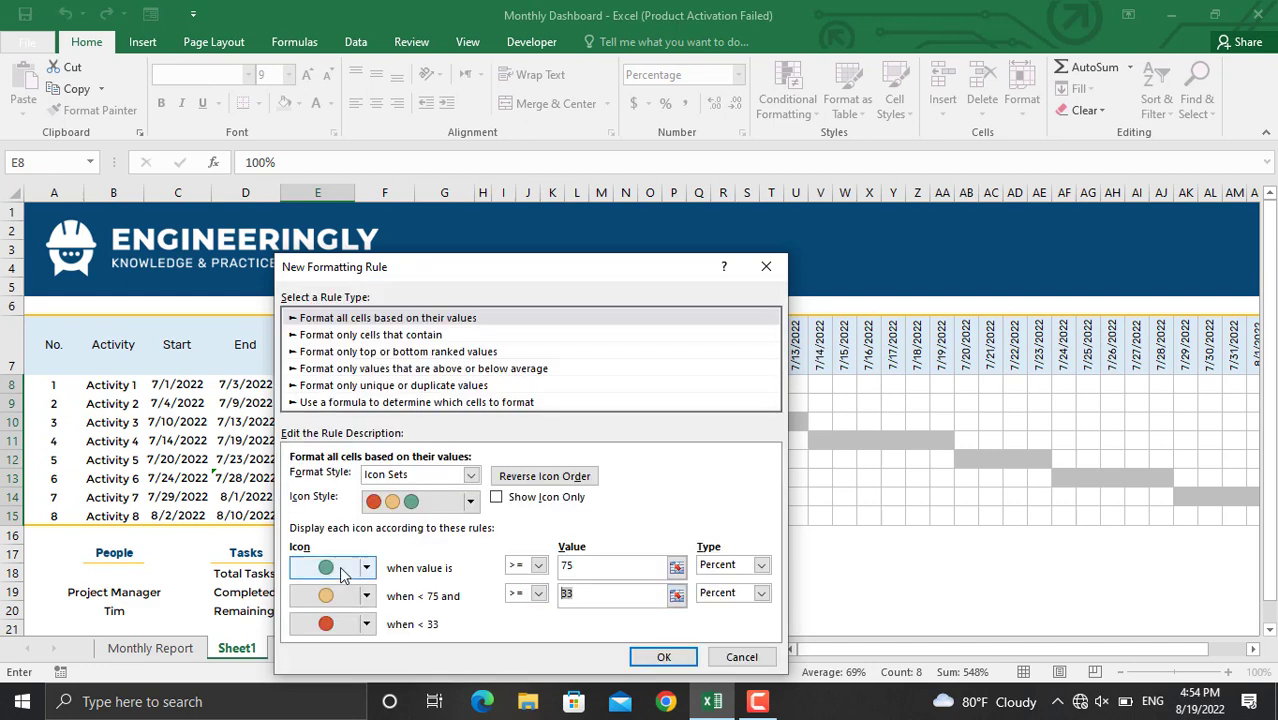
double_click(594, 590)
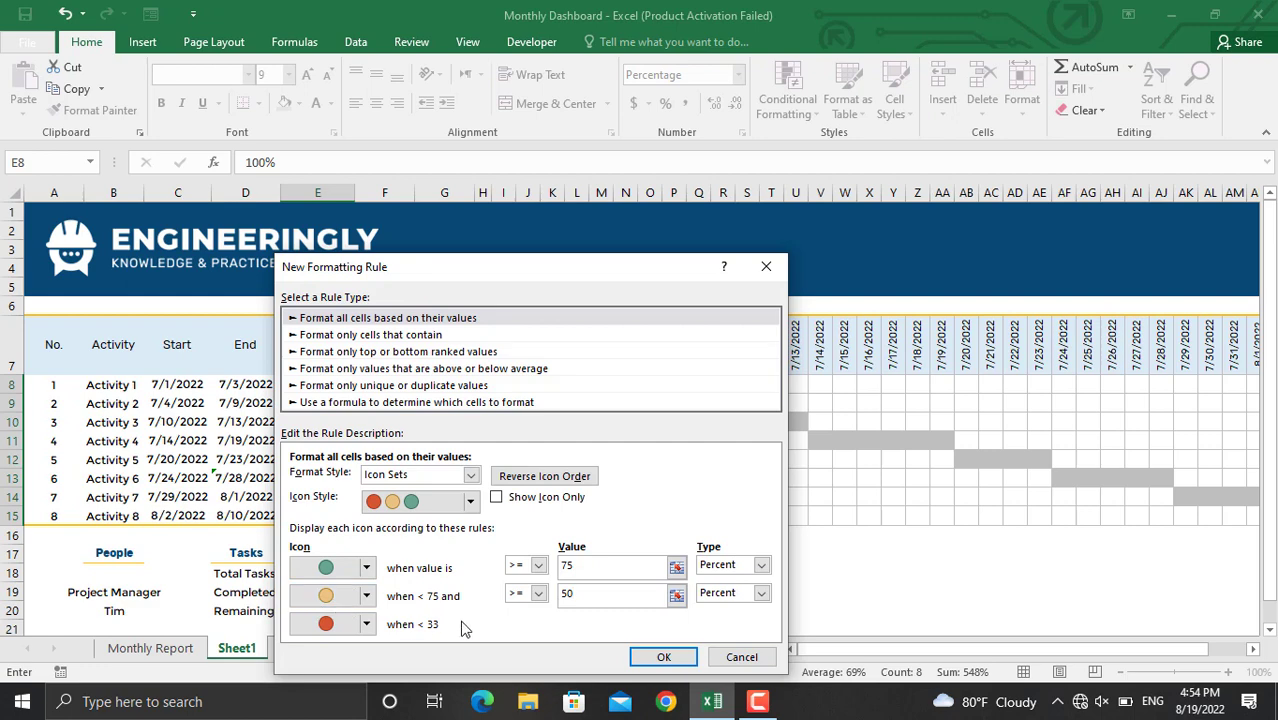
click(602, 567)
click(662, 658)
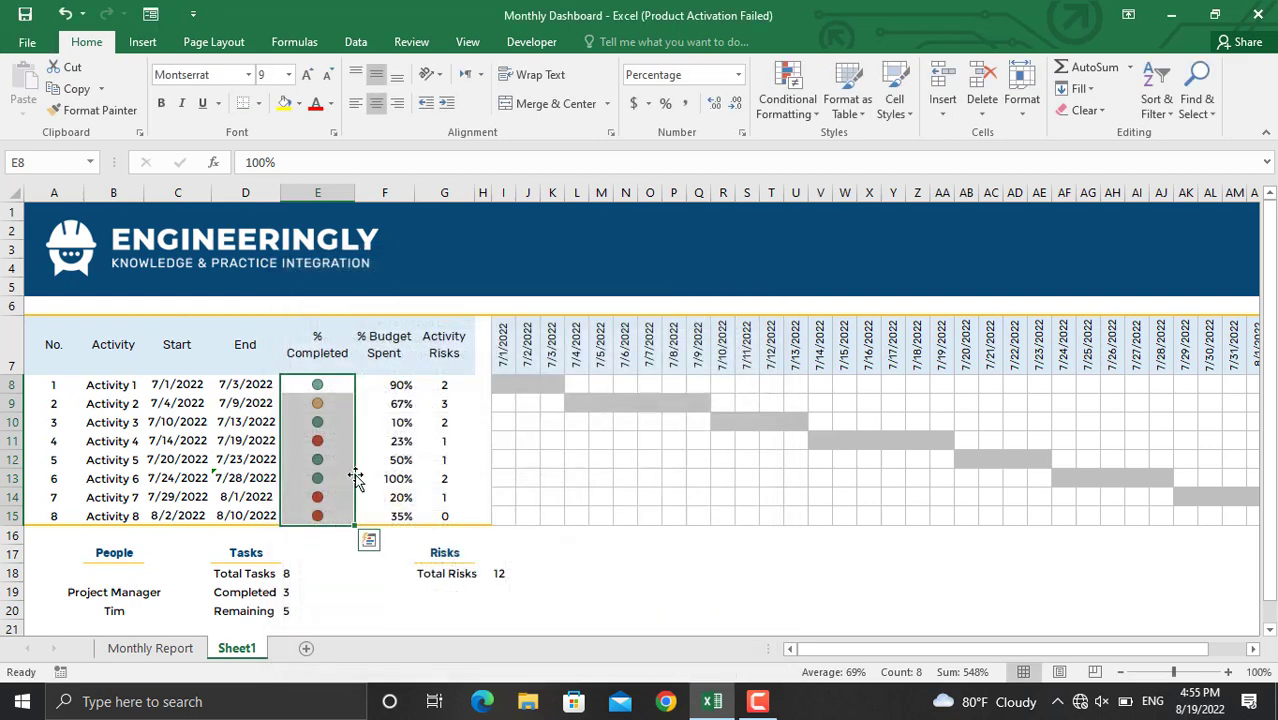
Test the dots by setting Activity 4 to 75 then 100, and Activity 1 to 15.
click(319, 443)
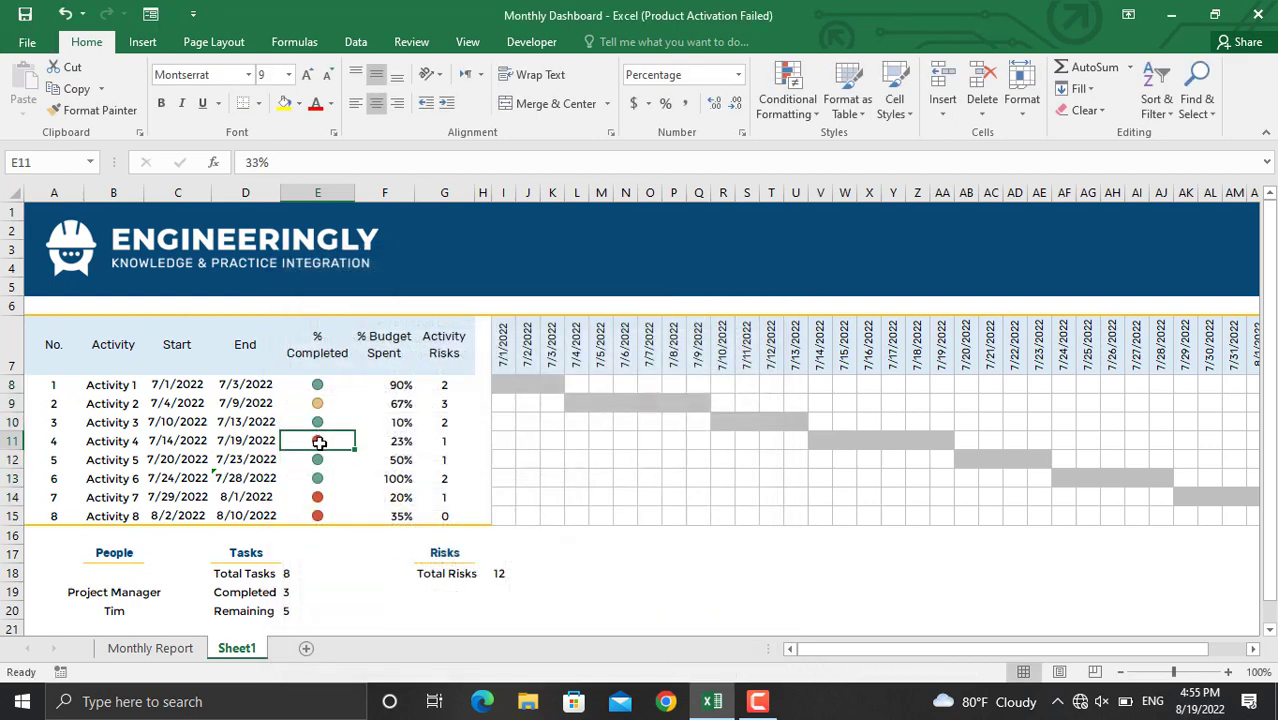
text(75)
key(Return)
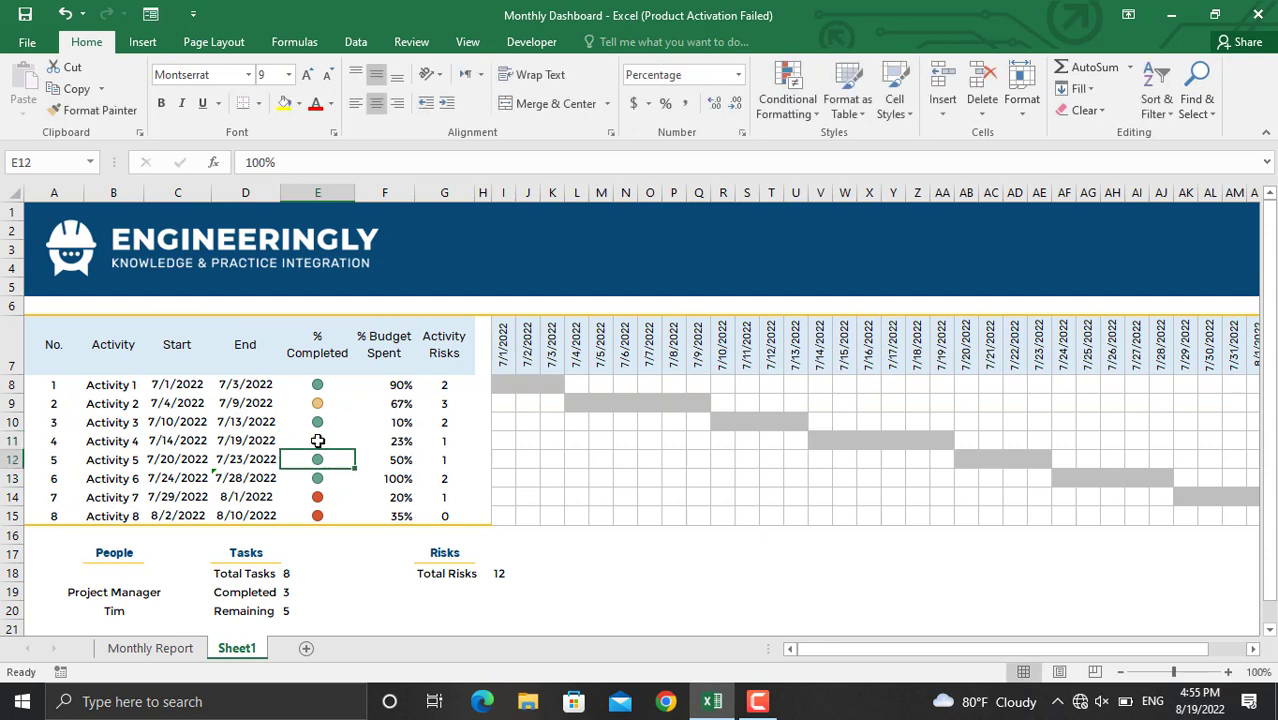
click(317, 441)
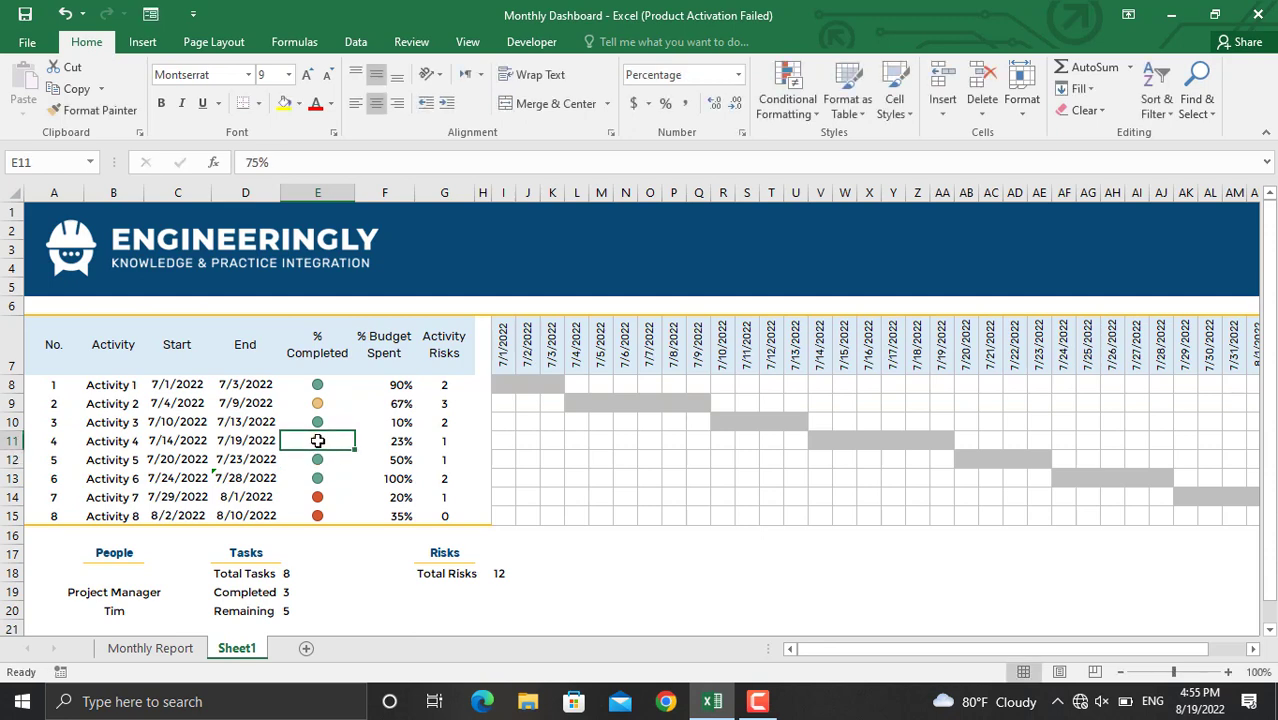
text(100)
key(Return)
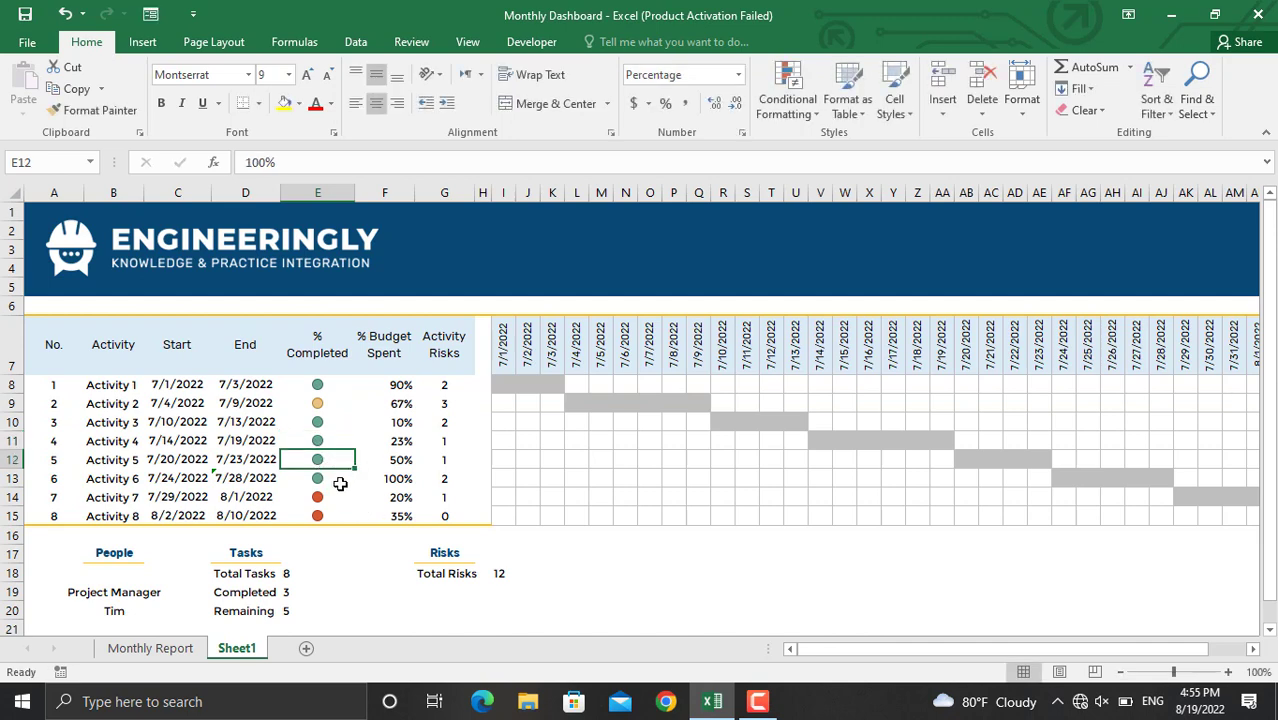
click(319, 386)
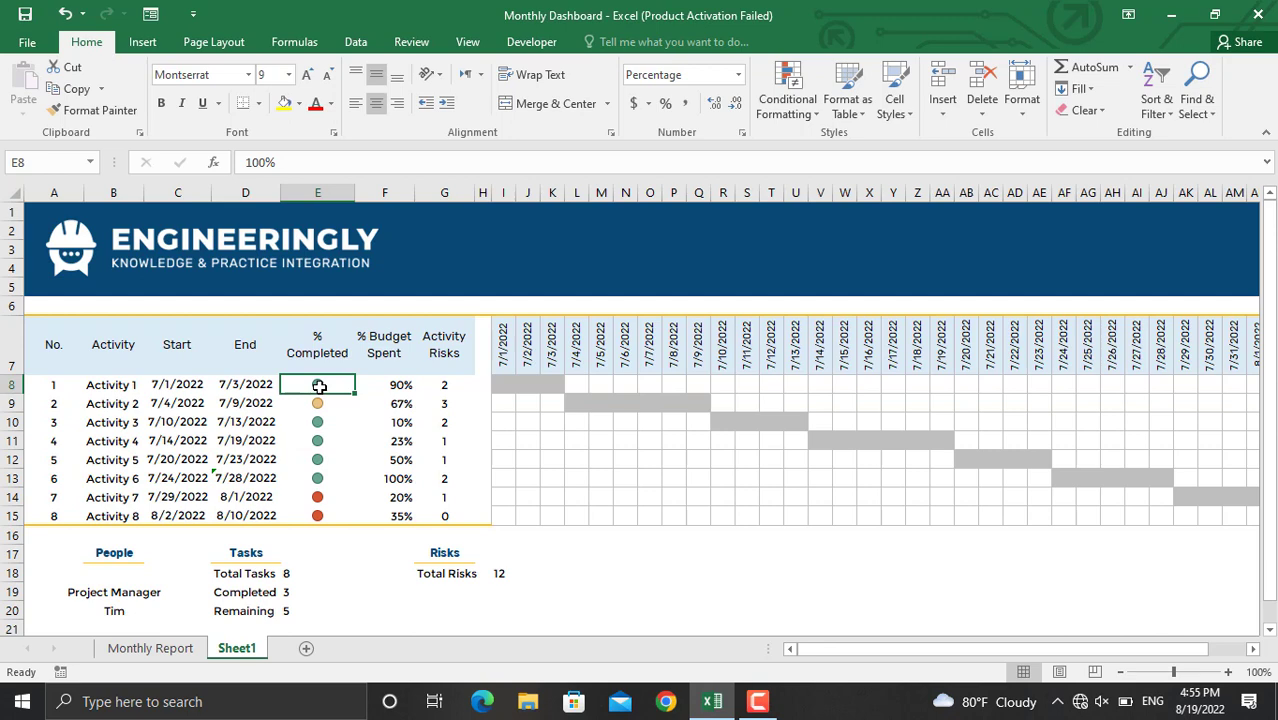
text(15)
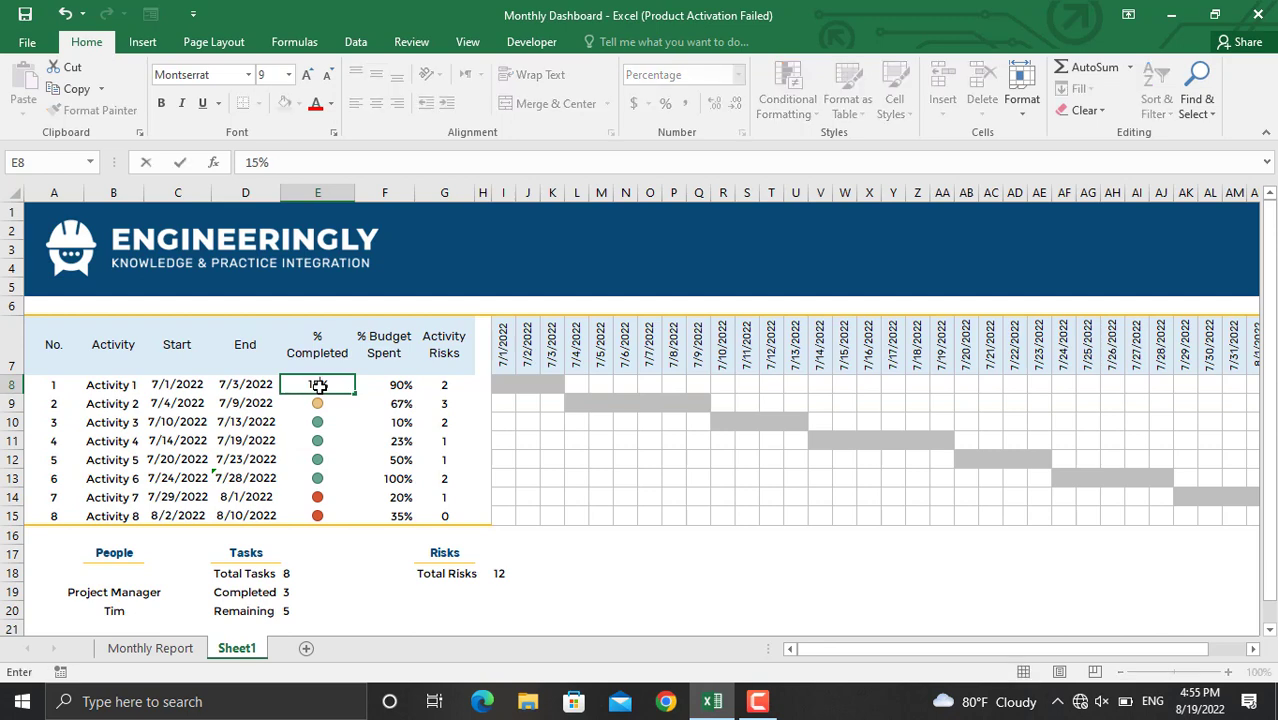
key(Return)
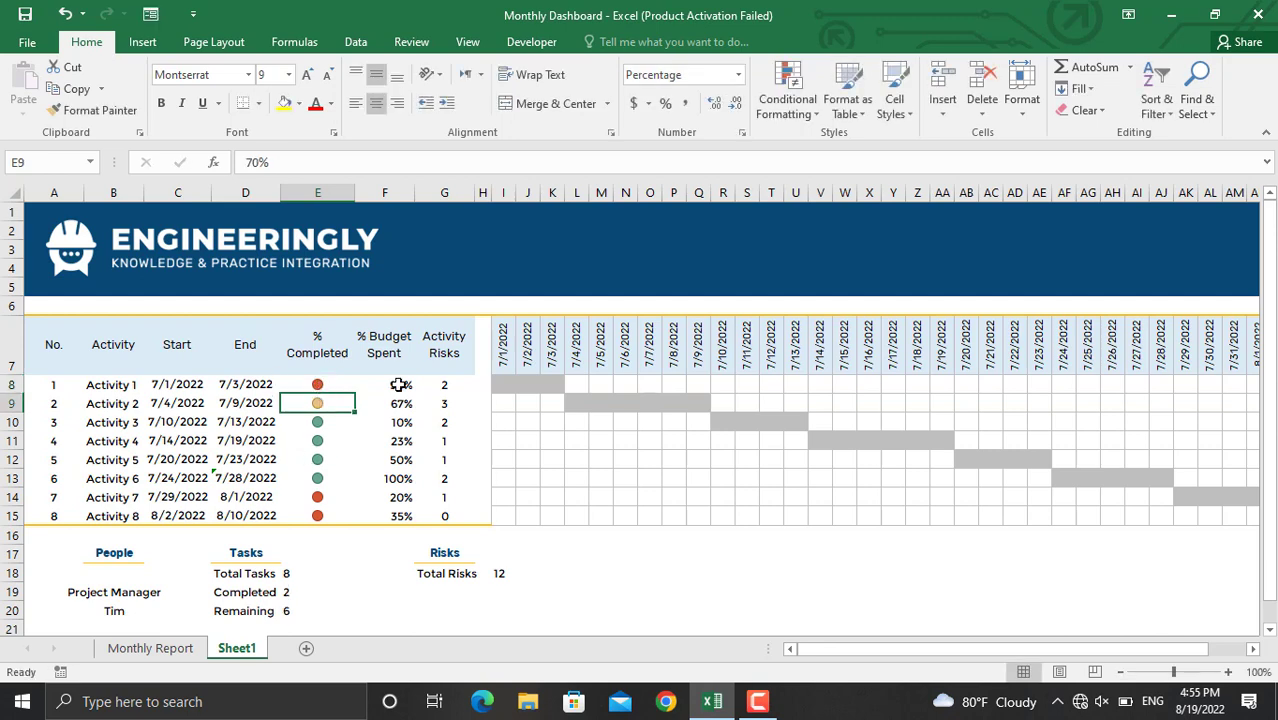
Select the % Budget Spent values F8:F15 and start a new custom data bar rule.
drag(398, 384, 400, 512)
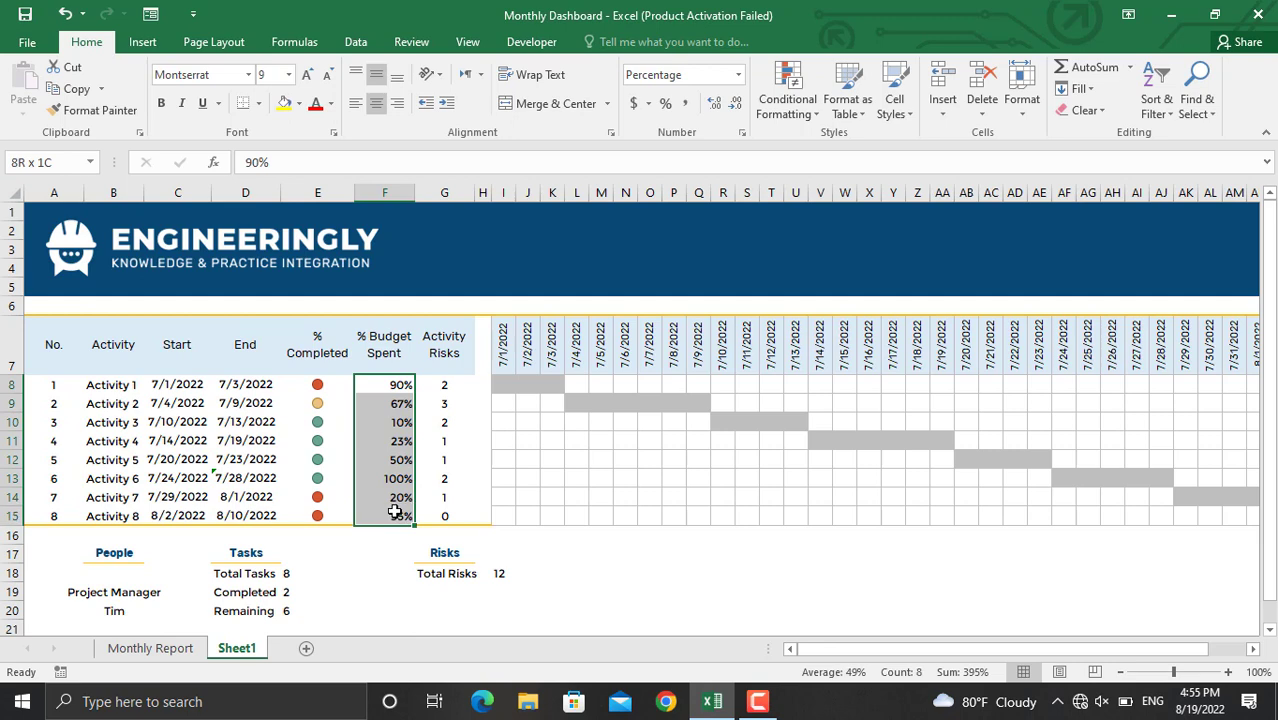
click(787, 98)
mouse_move(846, 232)
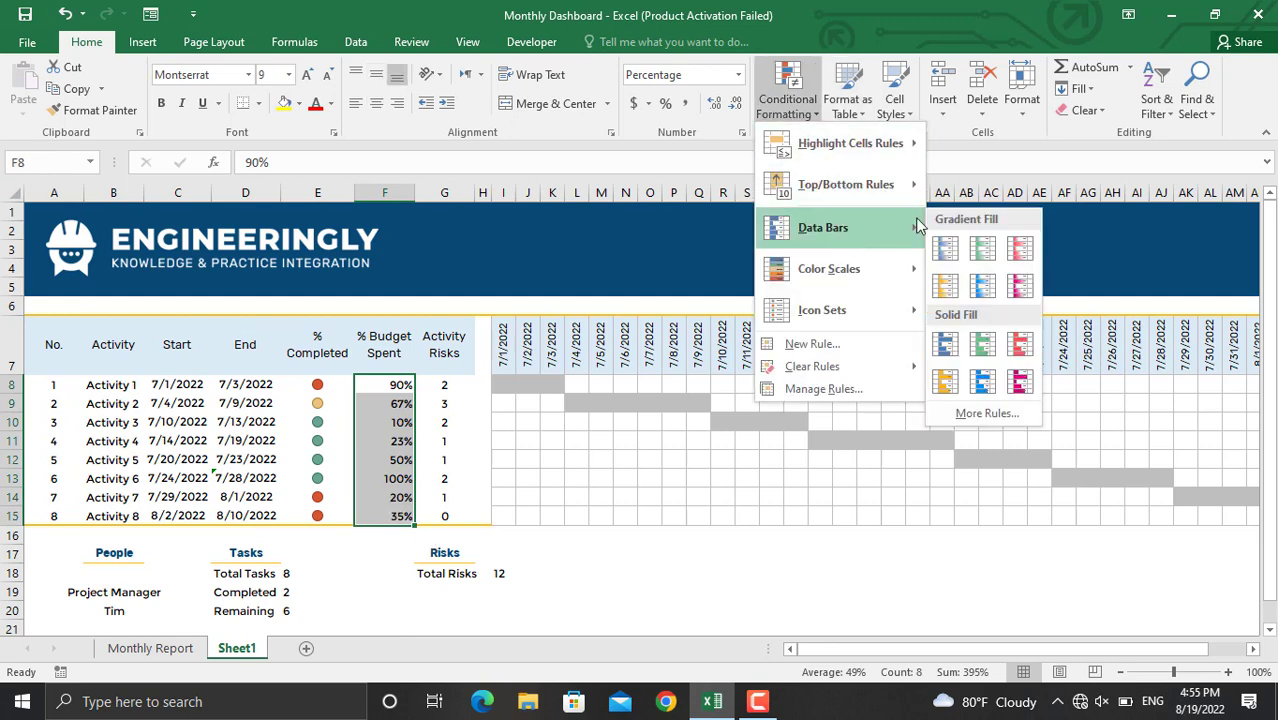
click(1004, 424)
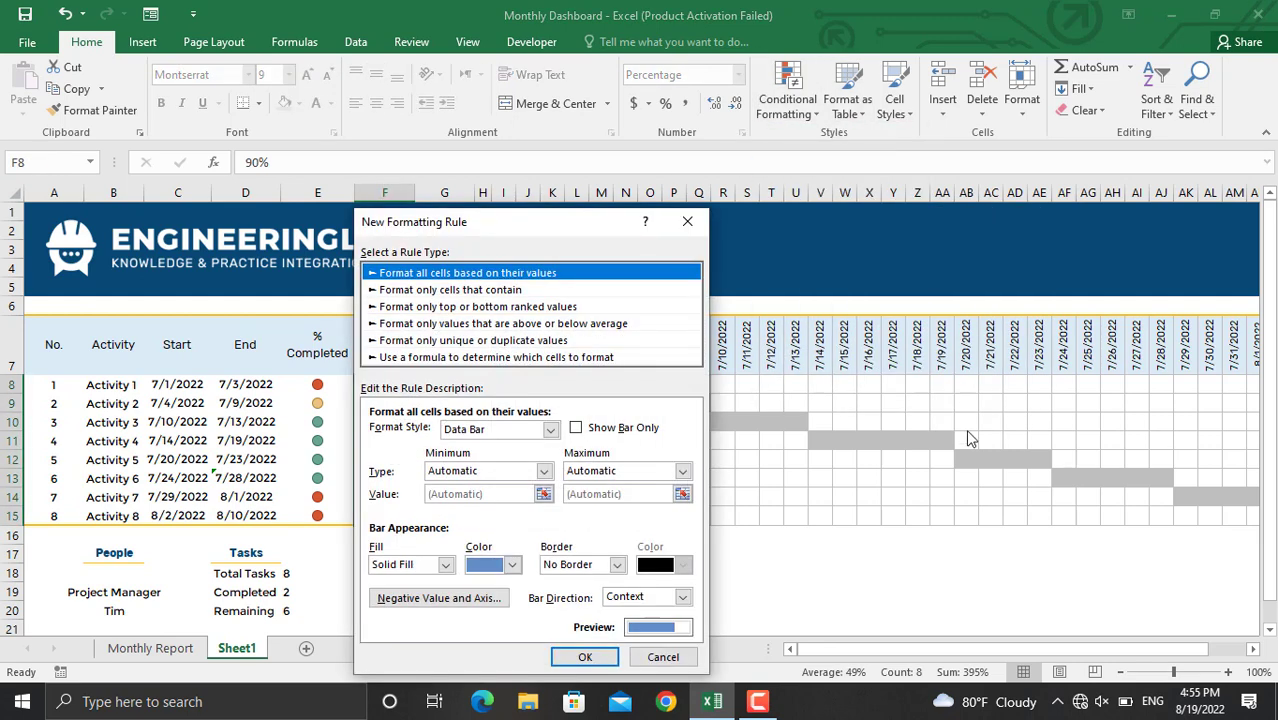
Make the data bars bar-only, Number minimum 0 and maximum 1, with light yellow fill.
click(577, 428)
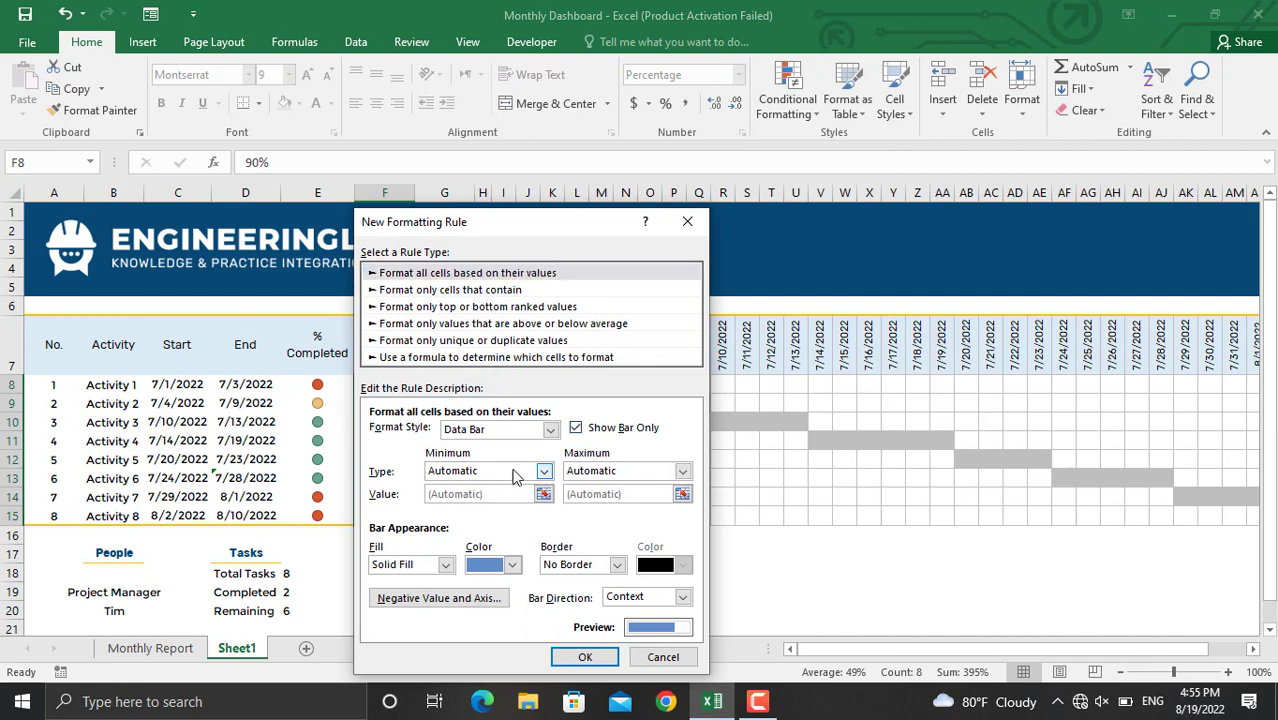
click(543, 471)
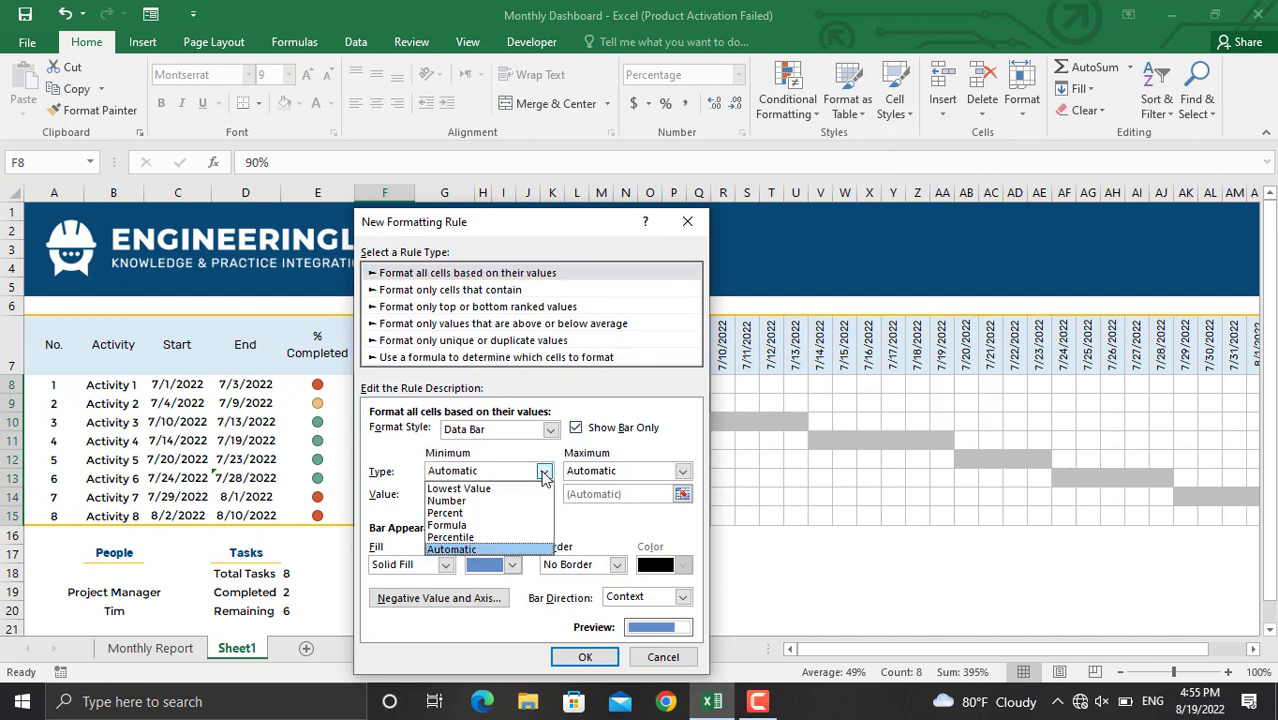
click(490, 508)
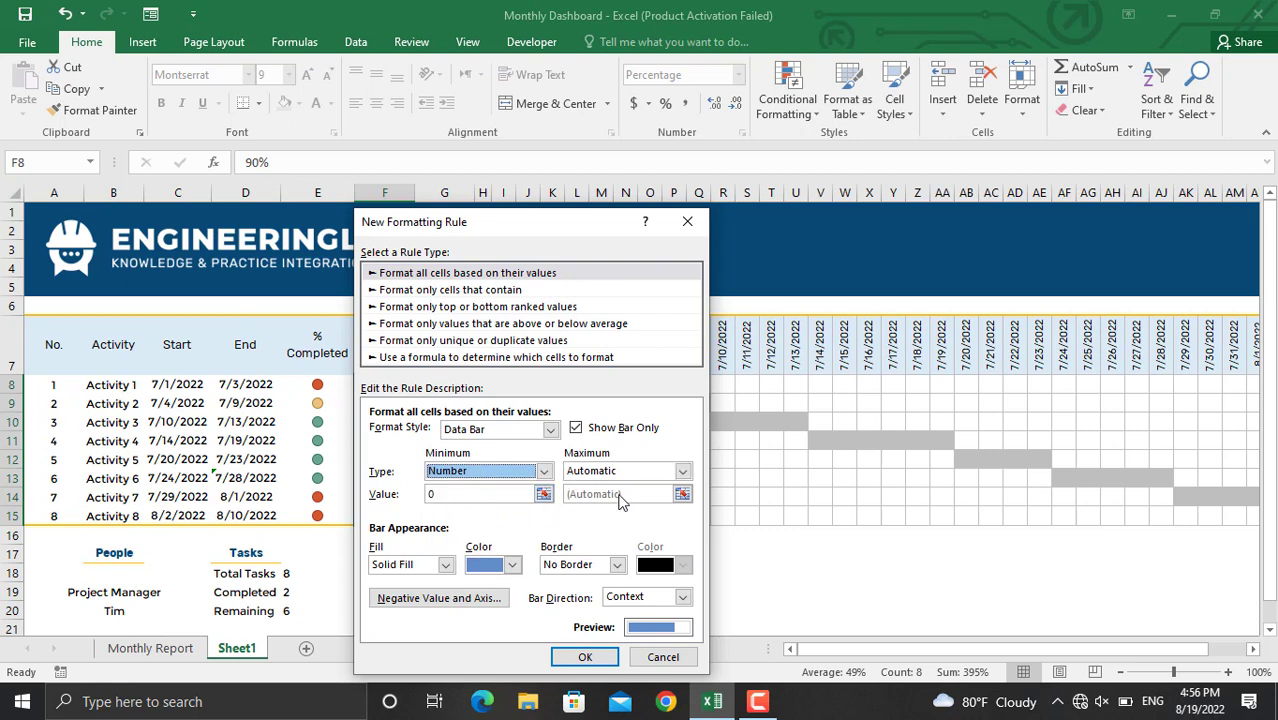
click(682, 472)
click(592, 502)
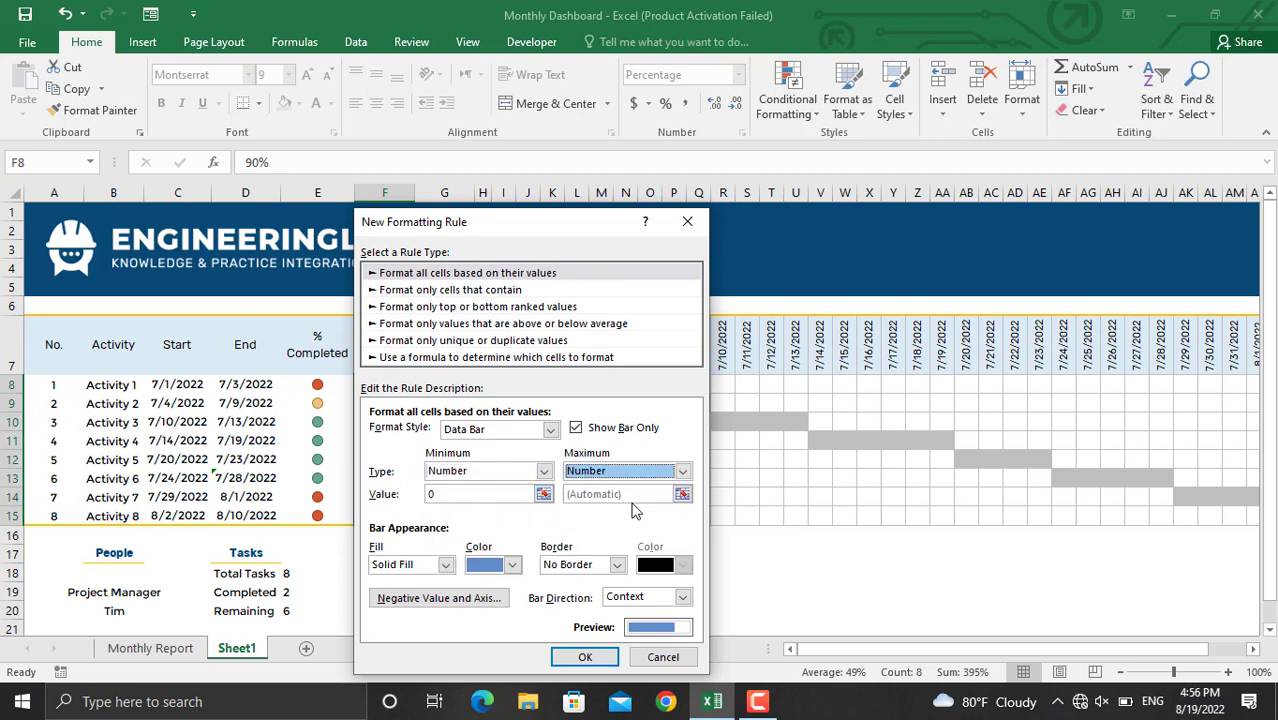
double_click(568, 494)
text(1)
click(517, 569)
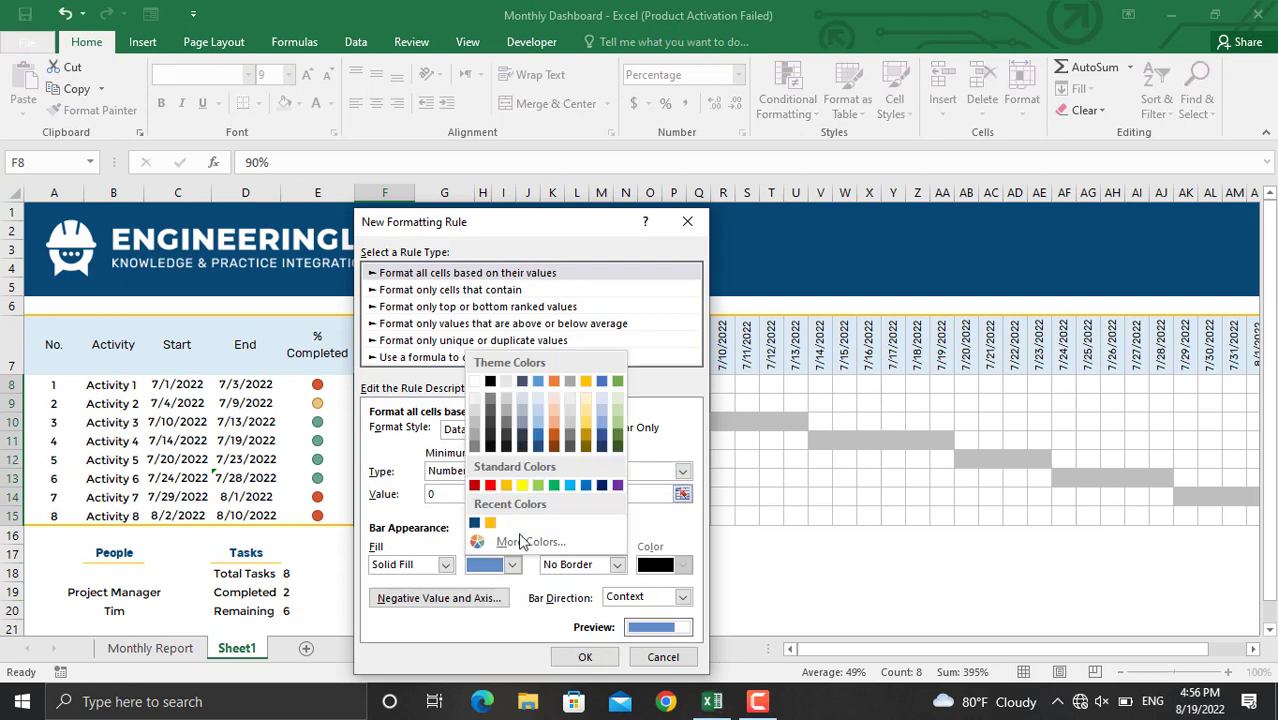
click(585, 422)
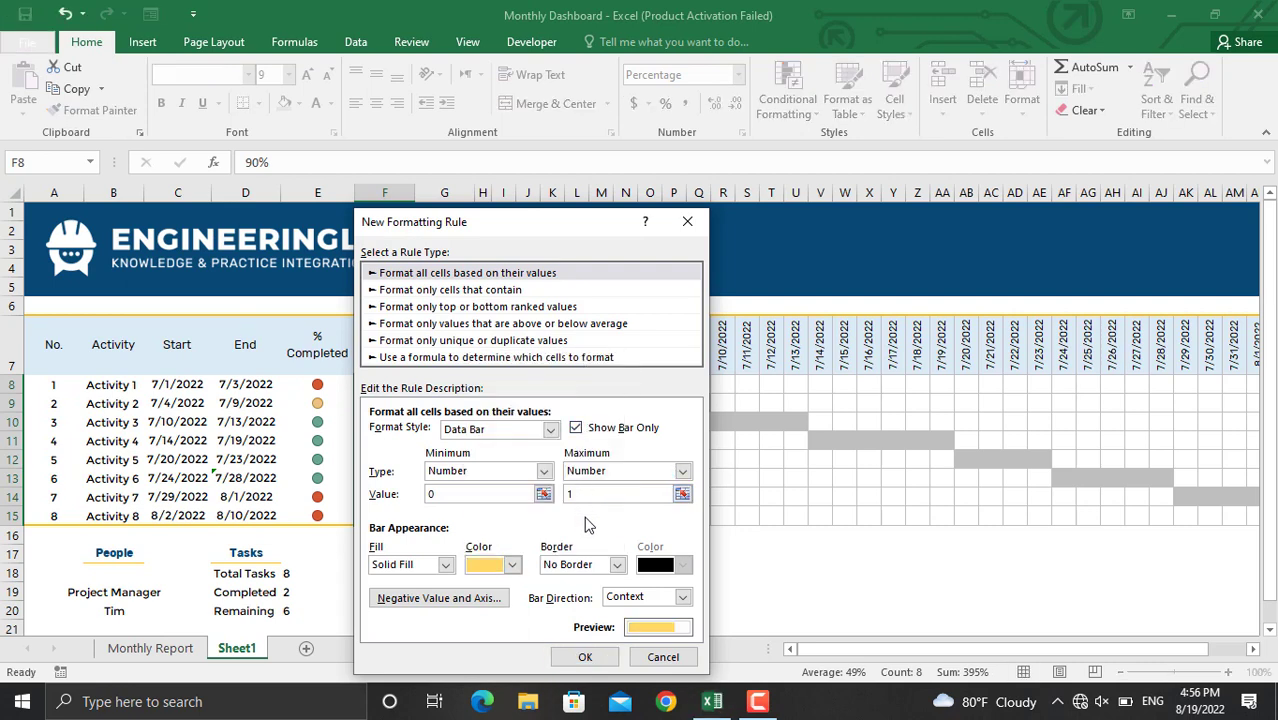
click(603, 663)
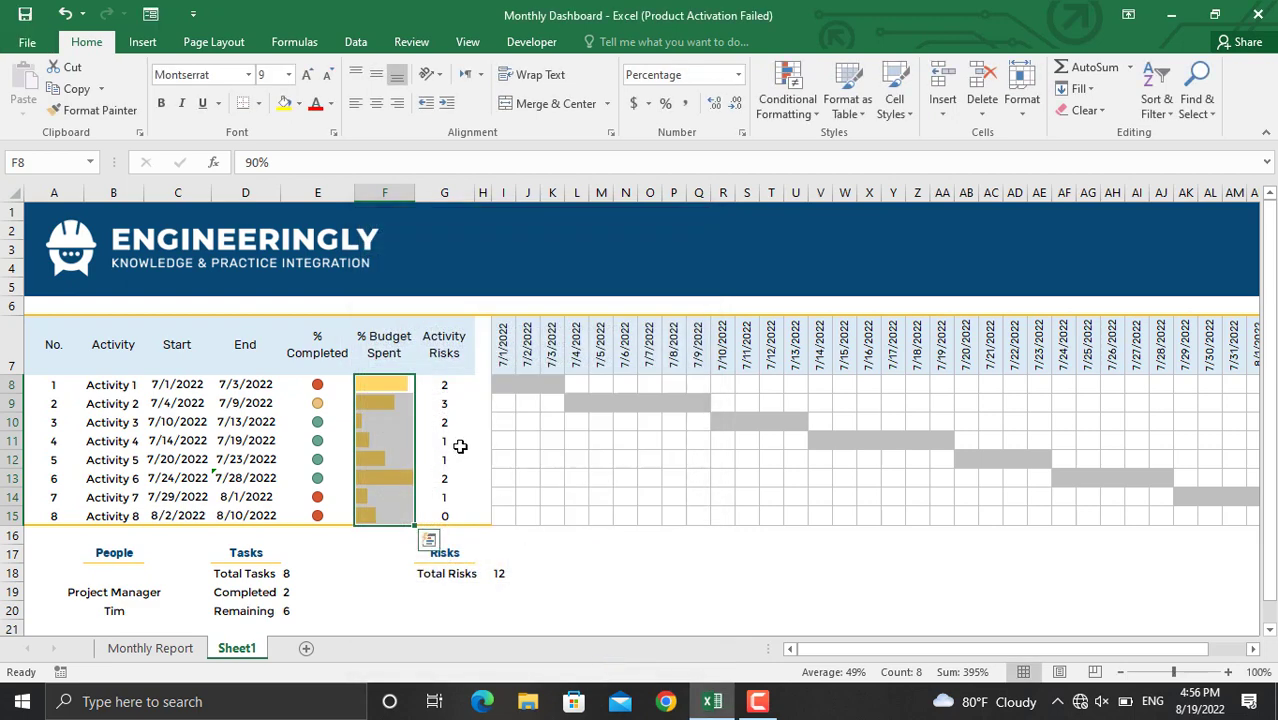
Check Activities 3 and 4's budget spent, then set Activity 7's value in F14 to 80.
click(377, 419)
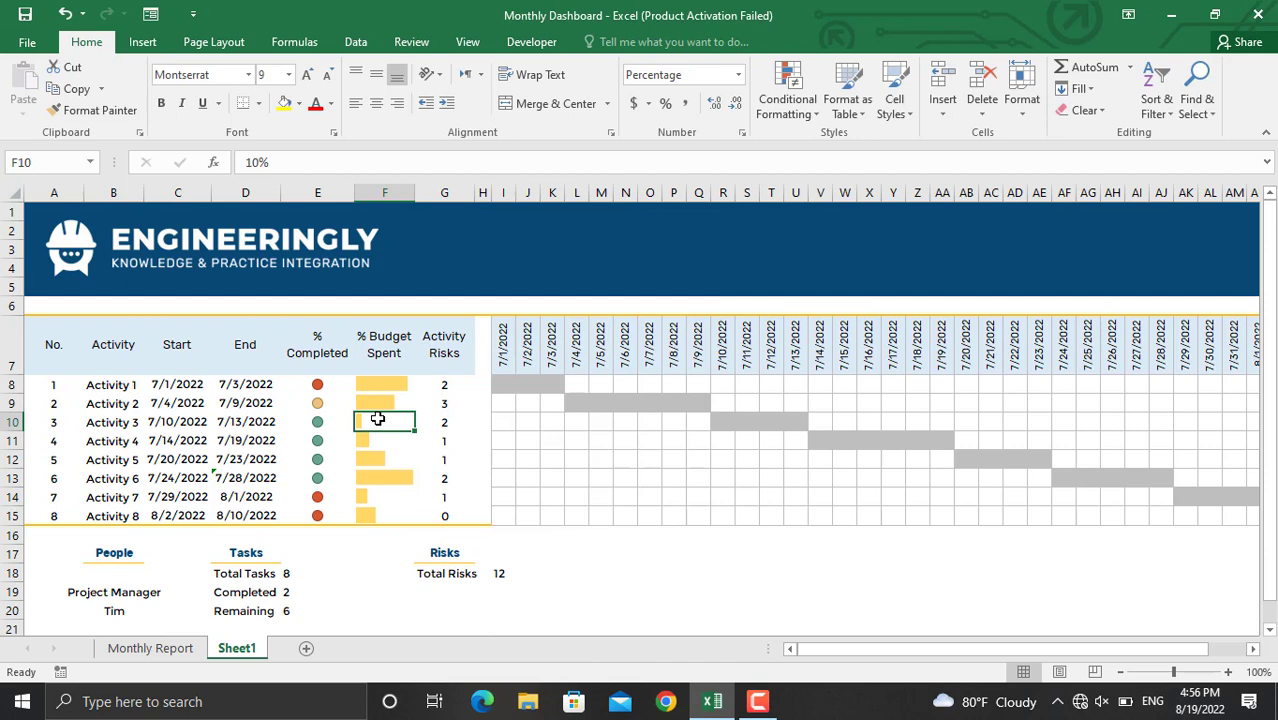
click(375, 437)
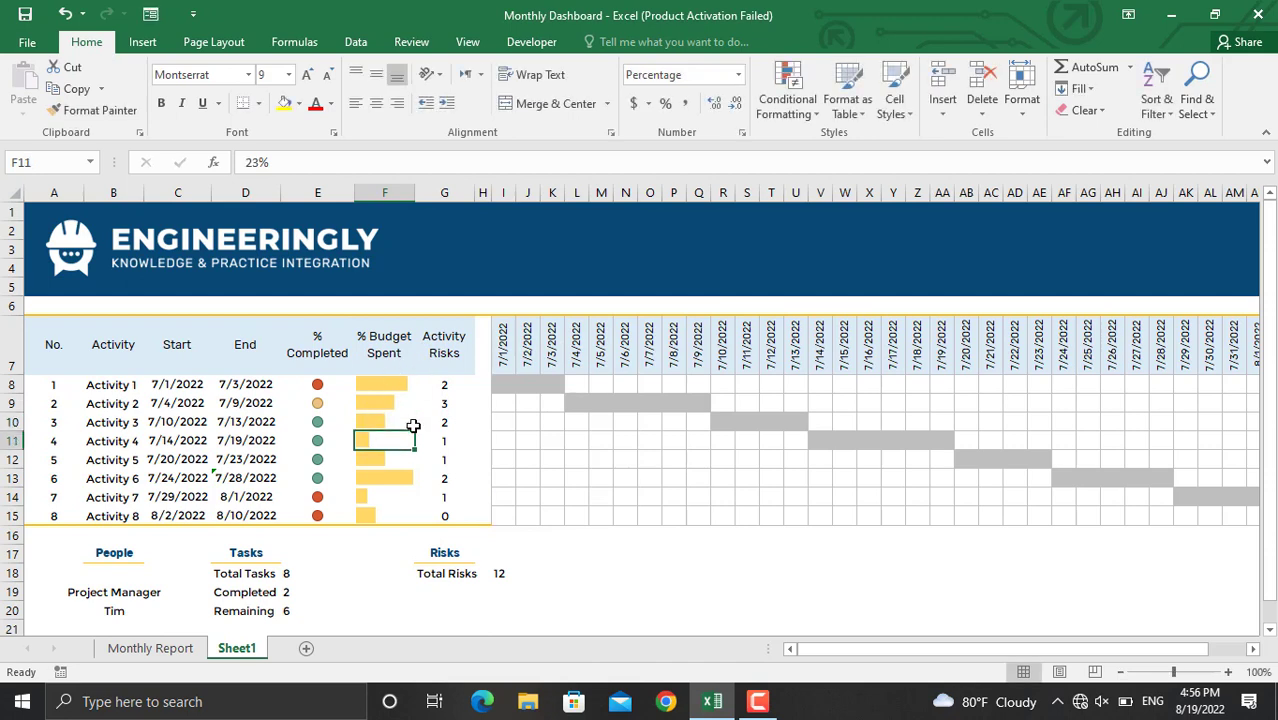
click(378, 495)
text(80)
key(Return)
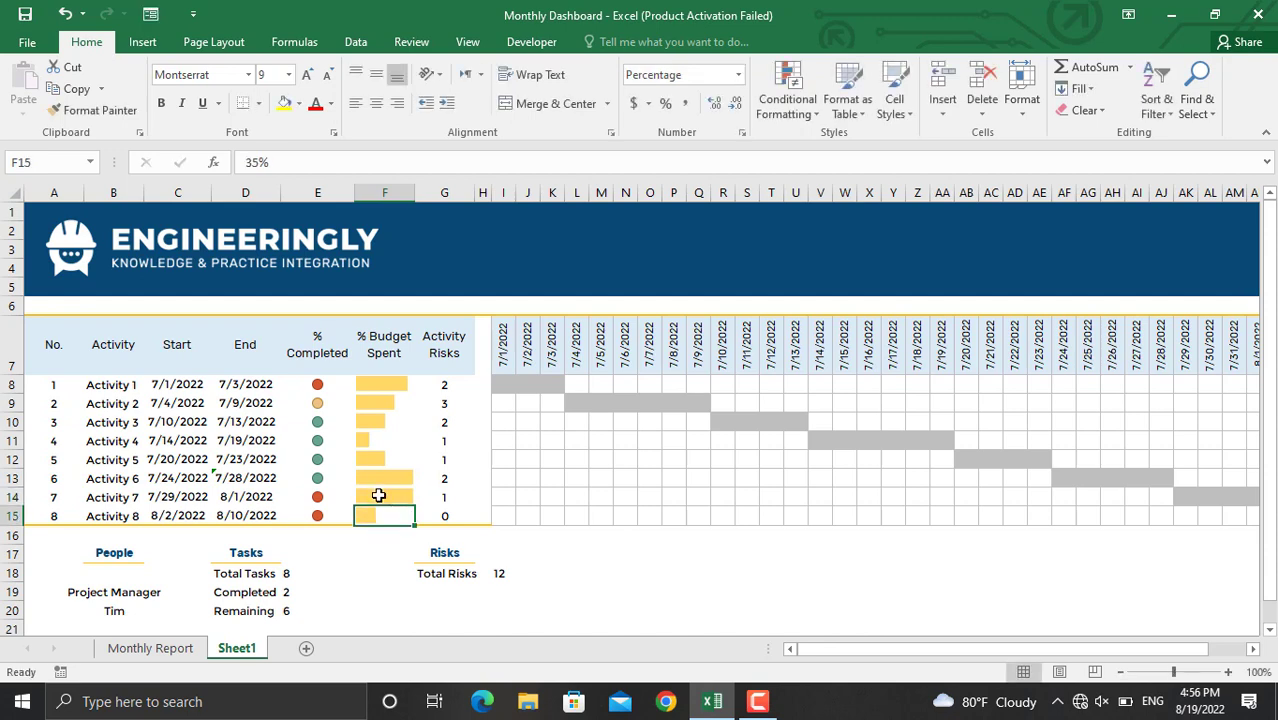